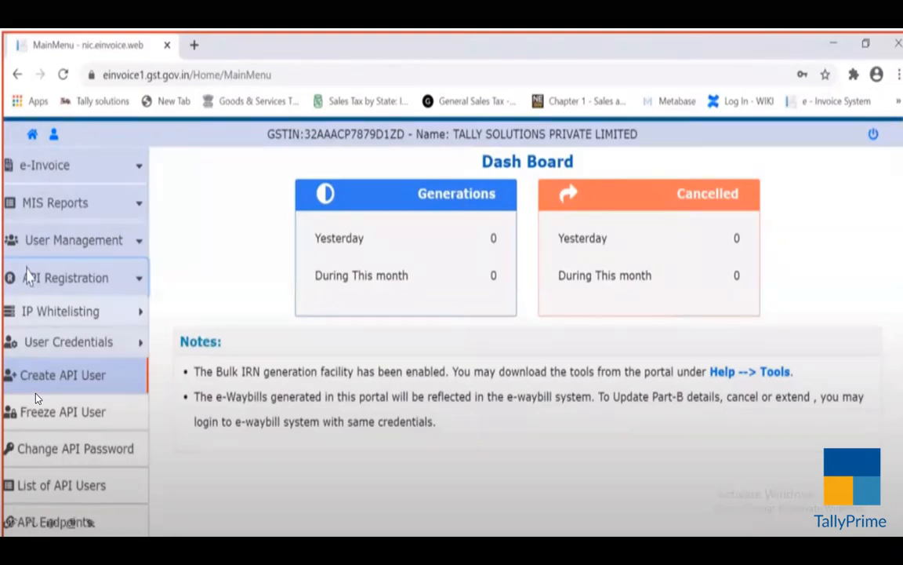
Open the form for creating an API user on the e-invoice portal
{"action": "left_click", "coordinate": [36, 398]}
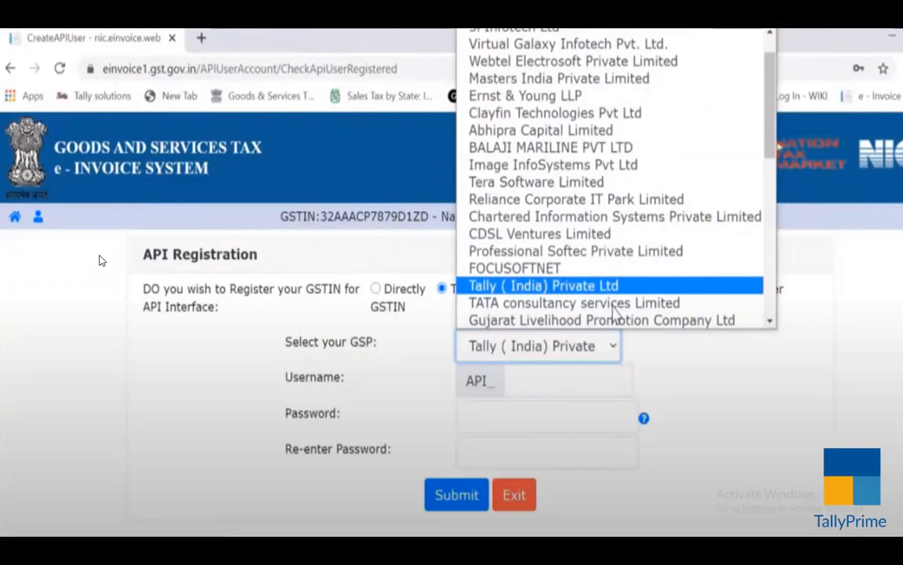
Switch to TallyPrime with its list of companies
{"action": "key", "text": "alt+Tab"}
{"action": "key", "text": "alt+Tab"}
{"action": "key", "text": "alt+Tab"}
{"action": "key", "text": "alt+Tab"}
{"action": "key", "text": "alt+Tab"}
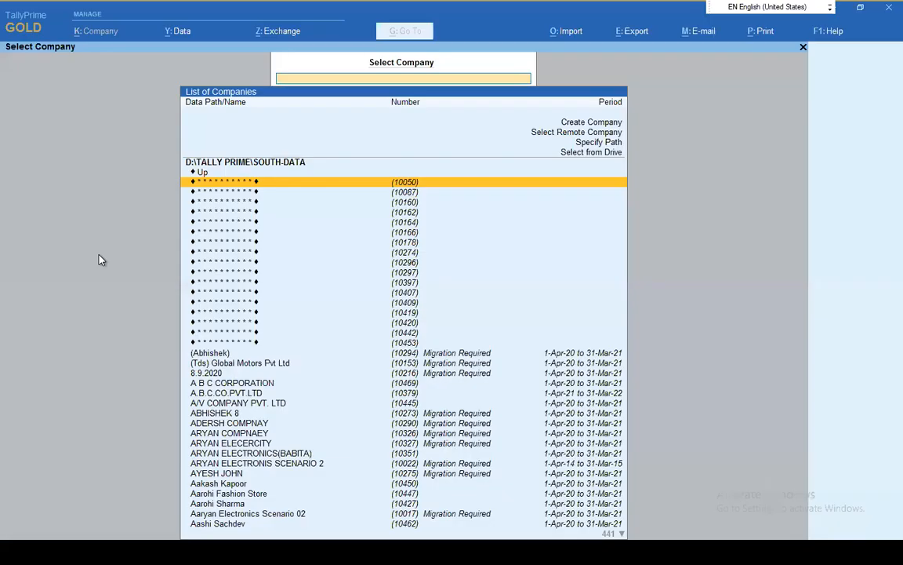
{"action": "type", "text": "dines"}
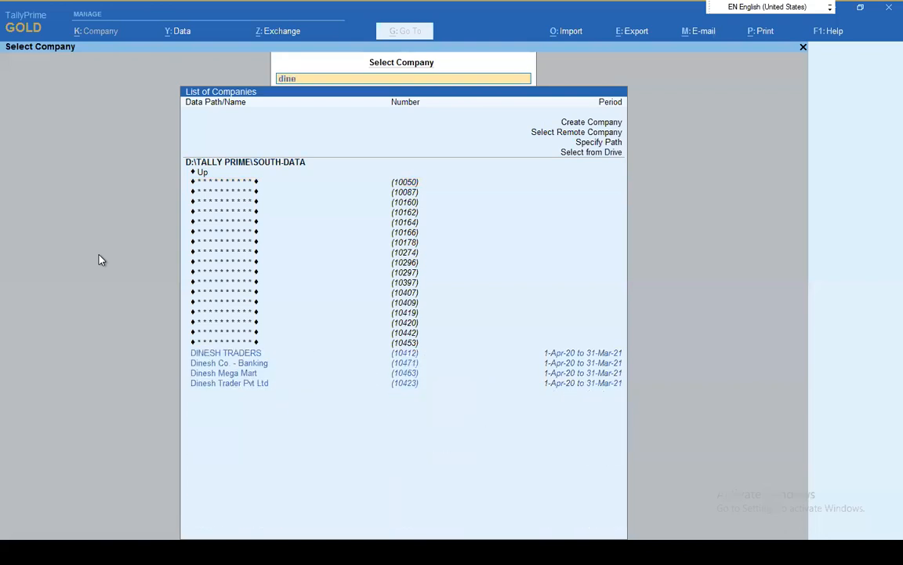
{"action": "key", "text": "BackSpace"}
{"action": "key", "text": "BackSpace"}
{"action": "key", "text": "BackSpace"}
{"action": "key", "text": "BackSpace"}
{"action": "key", "text": "BackSpace"}
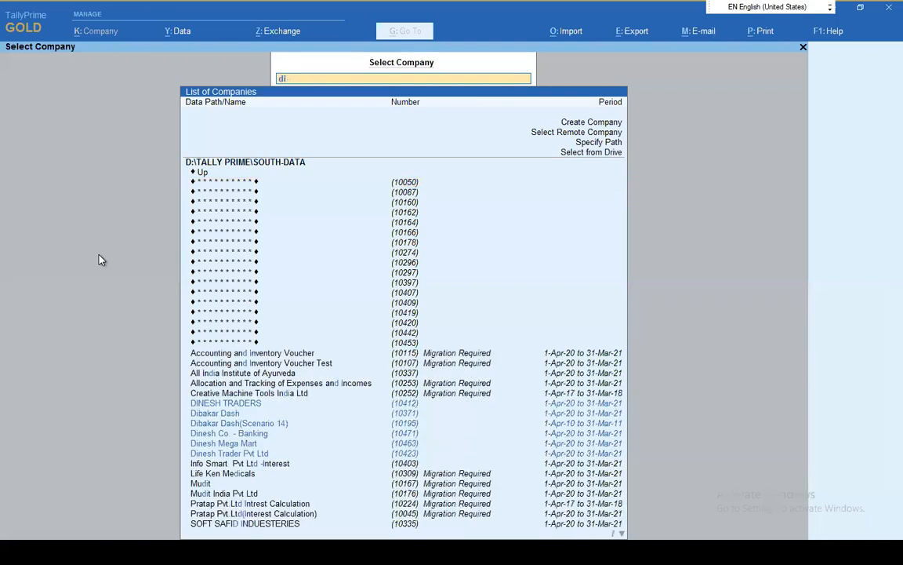
Find and select the company Saraswati Accountants - E-Invoicing Demo
{"action": "type", "text": "sar"}
{"action": "key", "text": "Down"}
{"action": "key", "text": "Down"}
{"action": "key", "text": "Return"}
Log in to the selected company with the username and the account password
{"action": "type", "text": "dinesh"}
{"action": "key", "text": "Return"}
{"action": "type", "text": "*"}
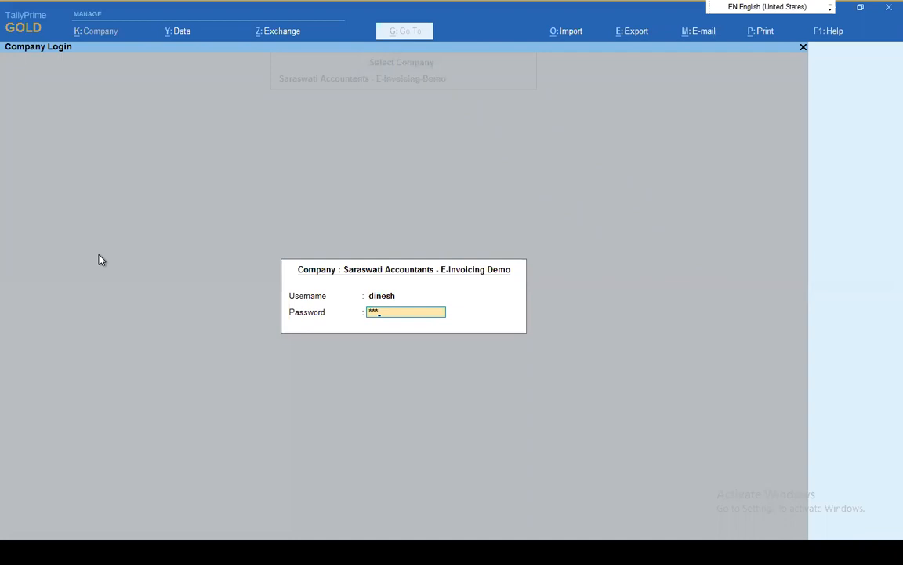
{"action": "key", "text": "Return"}
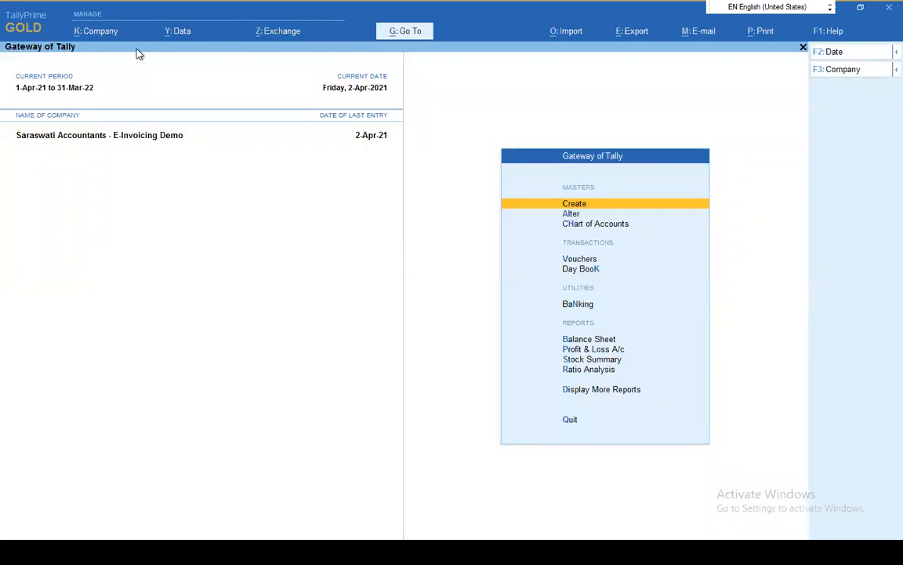
Open the company's GST details from the company features, keeping Delhi as state and Regular as registration type
{"action": "left_click", "coordinate": [110, 37]}
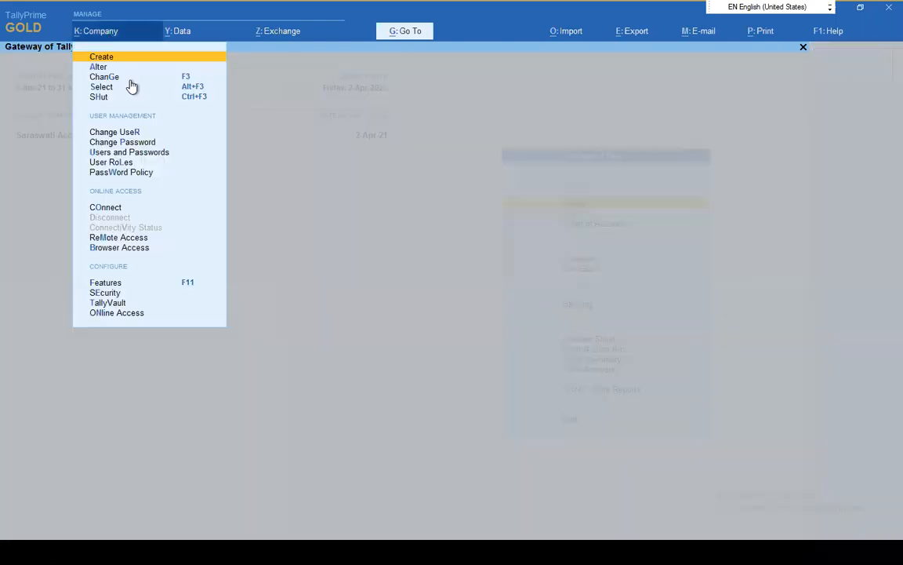
{"action": "left_click", "coordinate": [128, 284]}
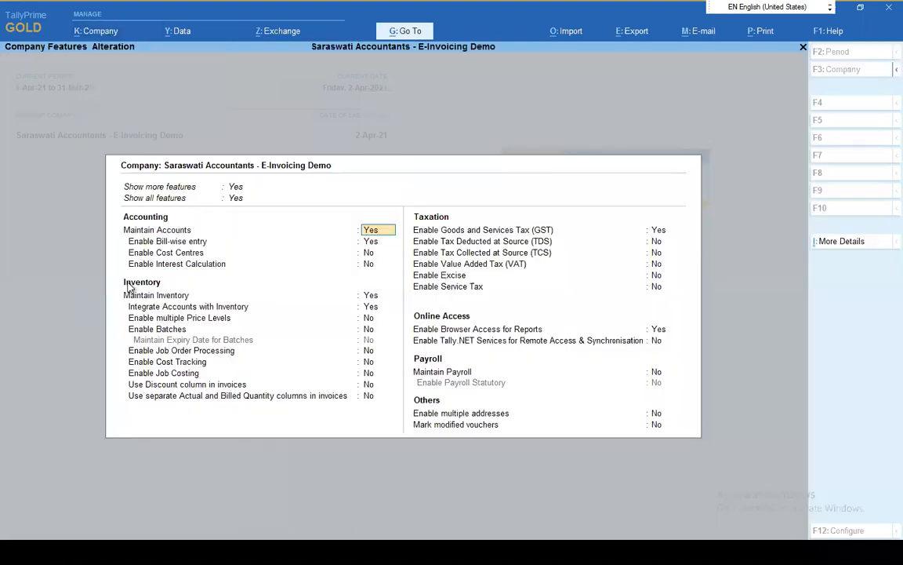
{"action": "left_click", "coordinate": [656, 229]}
{"action": "key", "text": "Return"}
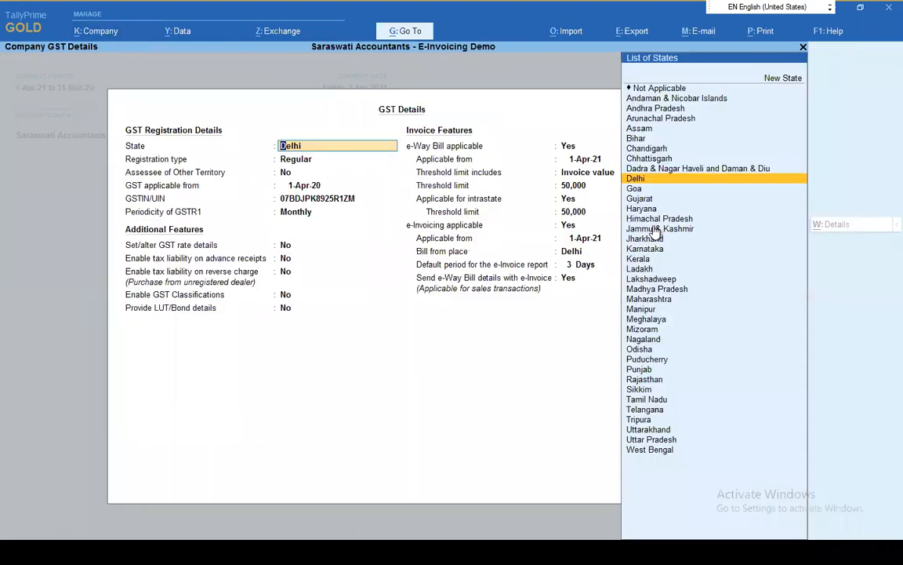
{"action": "key", "text": "Return"}
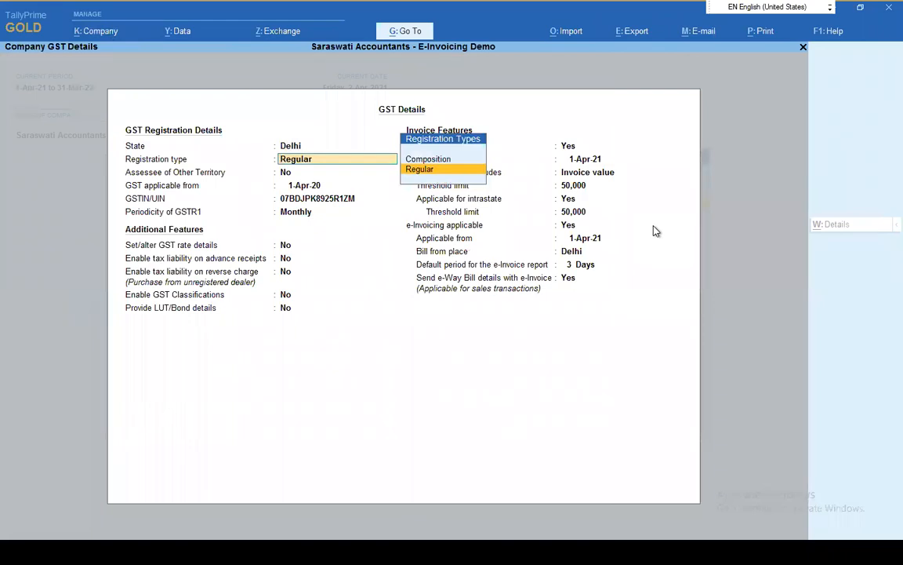
{"action": "key", "text": "Return"}
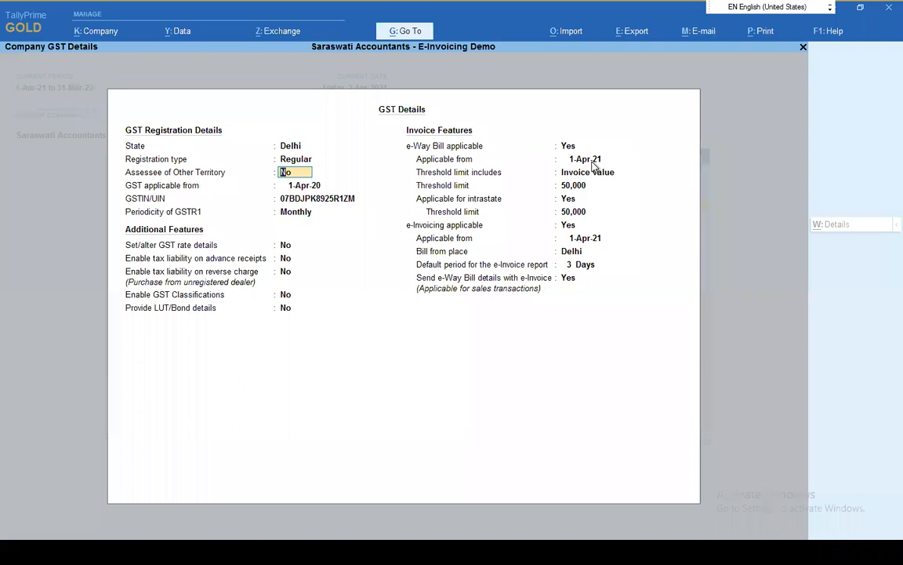
Keep e-Invoicing applicable from 1-Apr-21 with bill-from place Delhi and a 3-day report period, and save the company features
{"action": "left_click", "coordinate": [570, 226]}
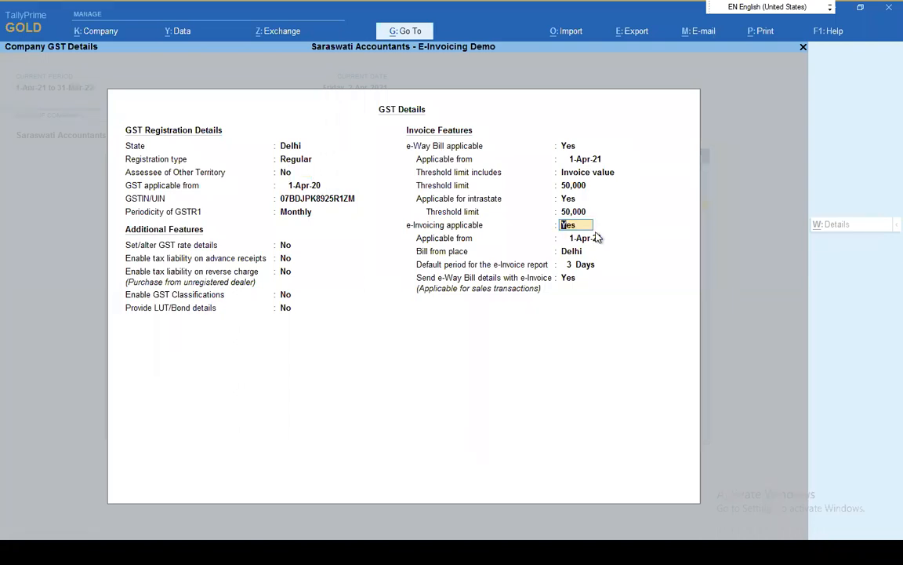
{"action": "left_click", "coordinate": [597, 238]}
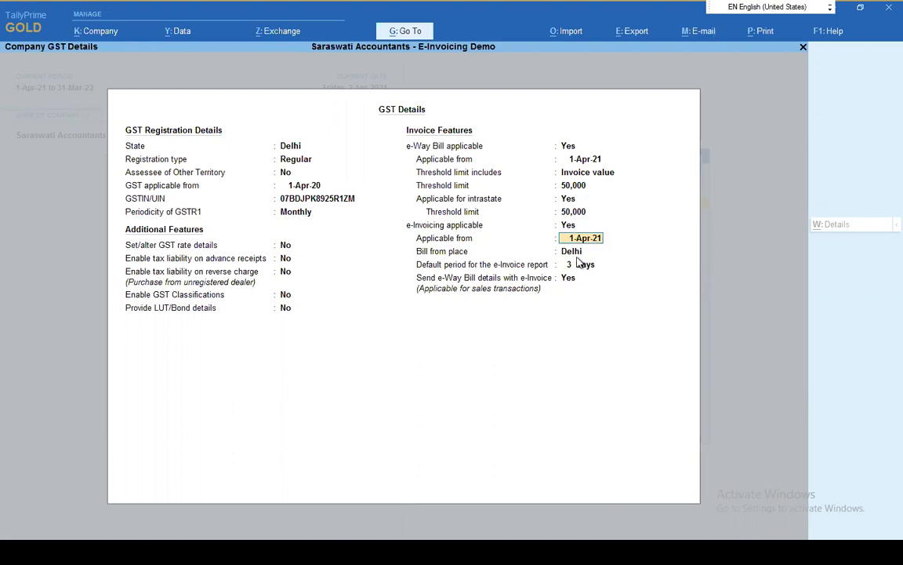
{"action": "key", "text": "Return"}
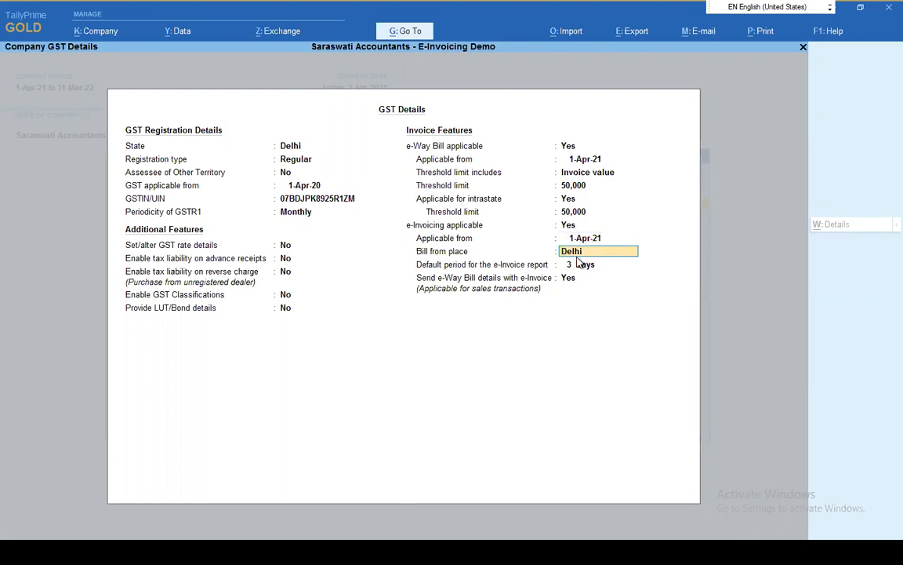
{"action": "key", "text": "Return"}
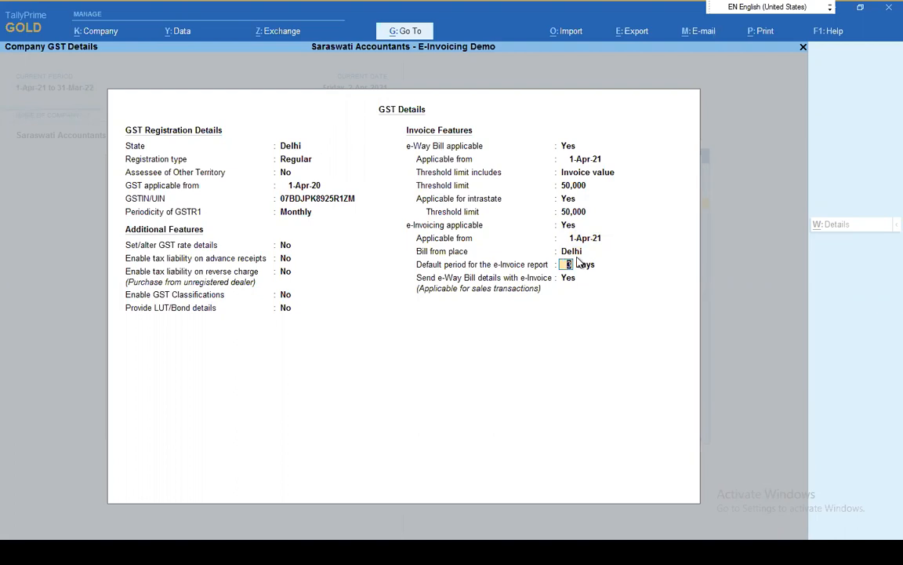
{"action": "key", "text": "Return"}
{"action": "key", "text": "ctrl+a"}
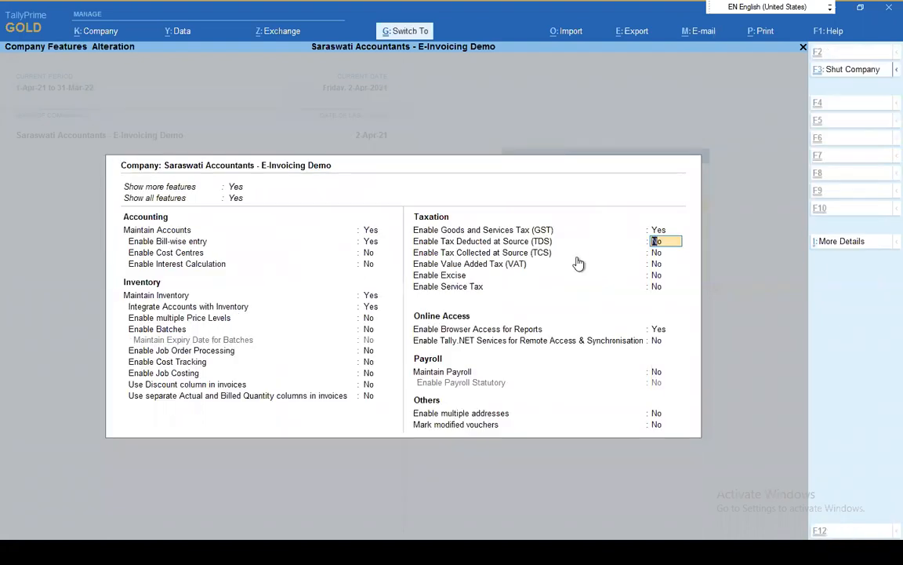
{"action": "key", "text": "ctrl+a"}
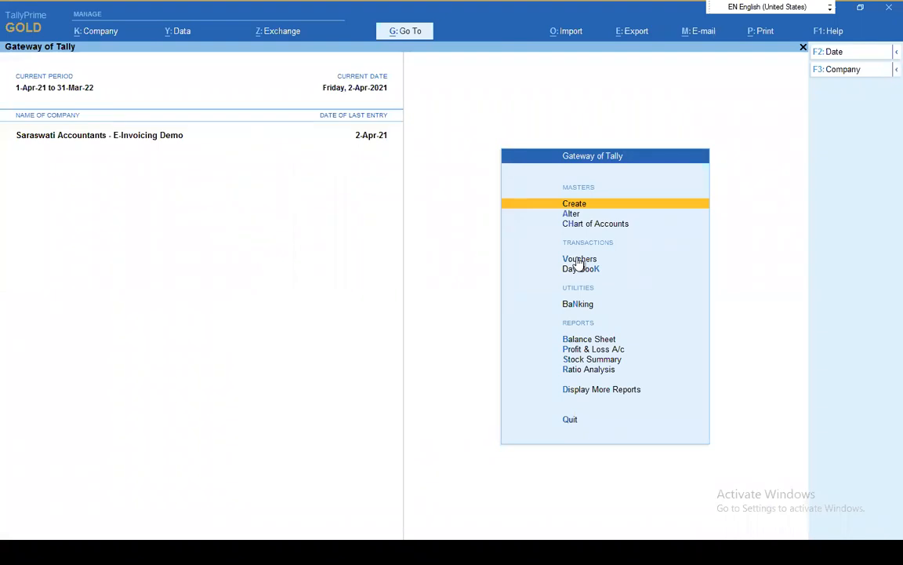
Open the PARTY B ledger for alteration, examine its mailing and tax registration details, and return to the Gateway of Tally
{"action": "key", "text": "Down"}
{"action": "key", "text": "Return"}
{"action": "key", "text": "Down"}
{"action": "key", "text": "Return"}
{"action": "key", "text": "Down"}
{"action": "key", "text": "Down"}
{"action": "key", "text": "Down"}
{"action": "key", "text": "Down"}
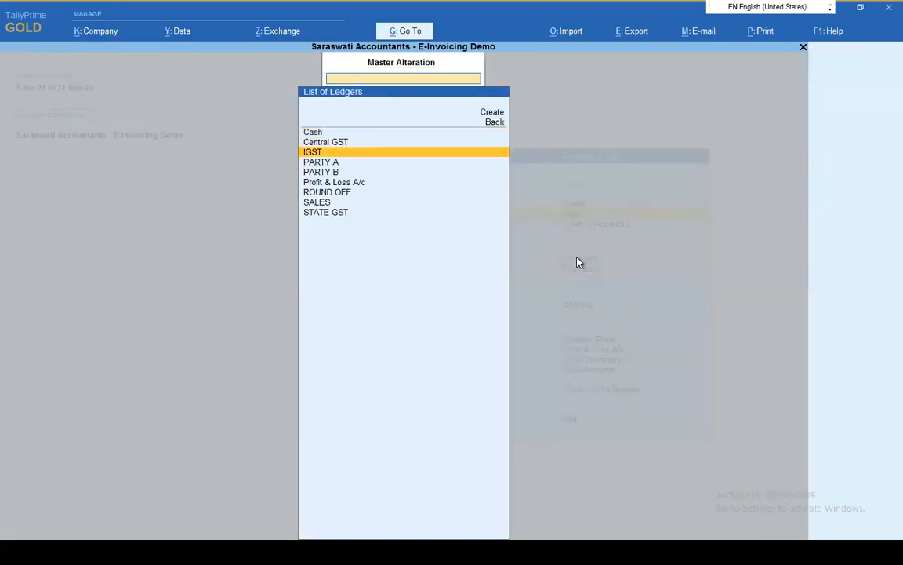
{"action": "key", "text": "Return"}
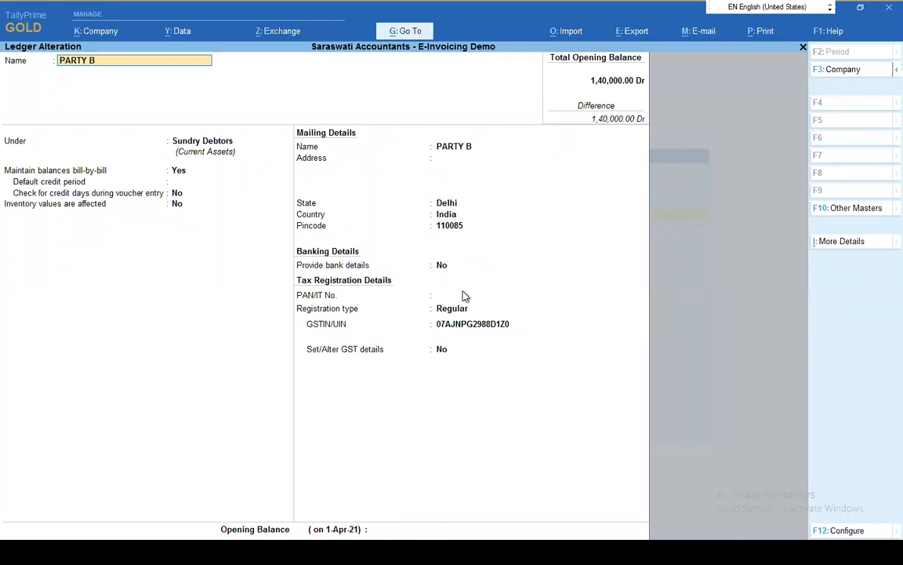
{"action": "key", "text": "ctrl"}
{"action": "key", "text": "ctrl+a"}
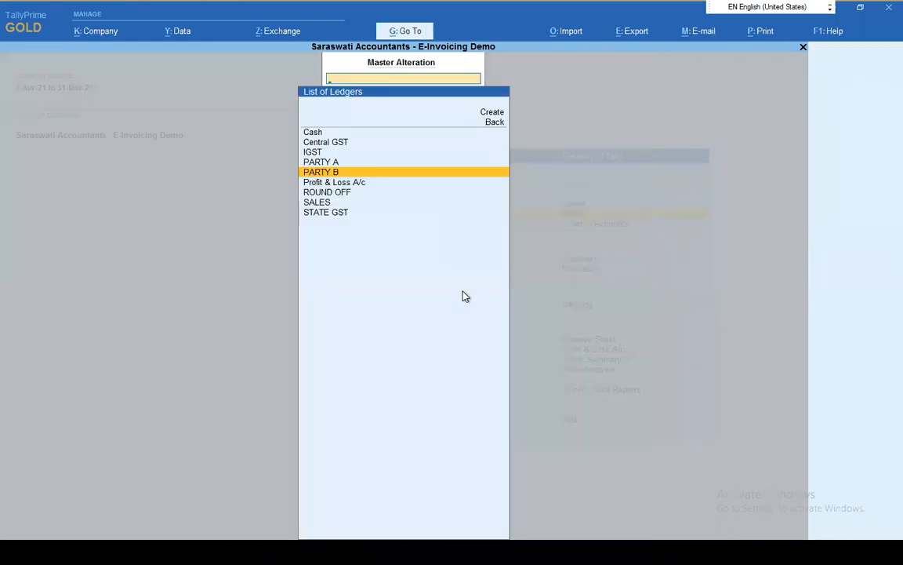
{"action": "key", "text": "Escape"}
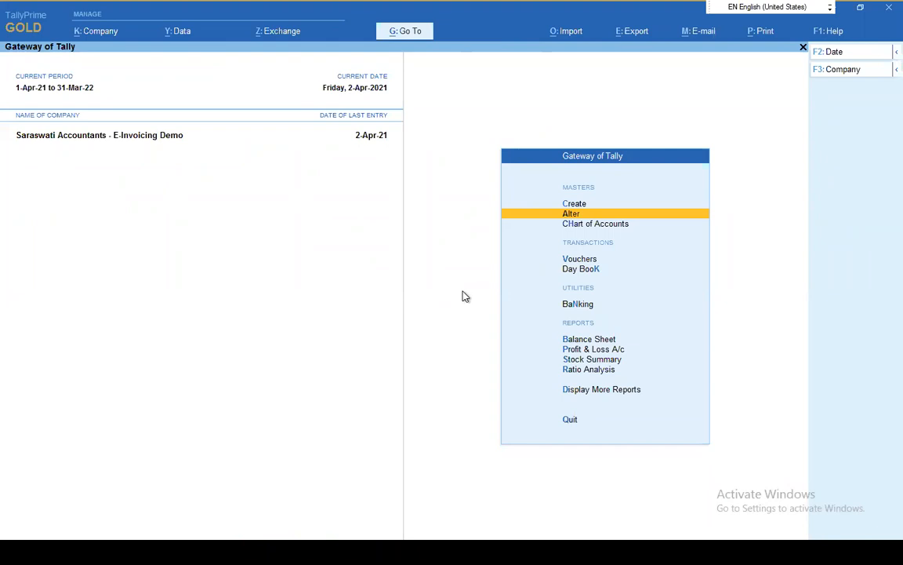
Start a new sales voucher using the AUTO GST voucher class
{"action": "key", "text": "Down"}
{"action": "key", "text": "Down"}
{"action": "key", "text": "Return"}
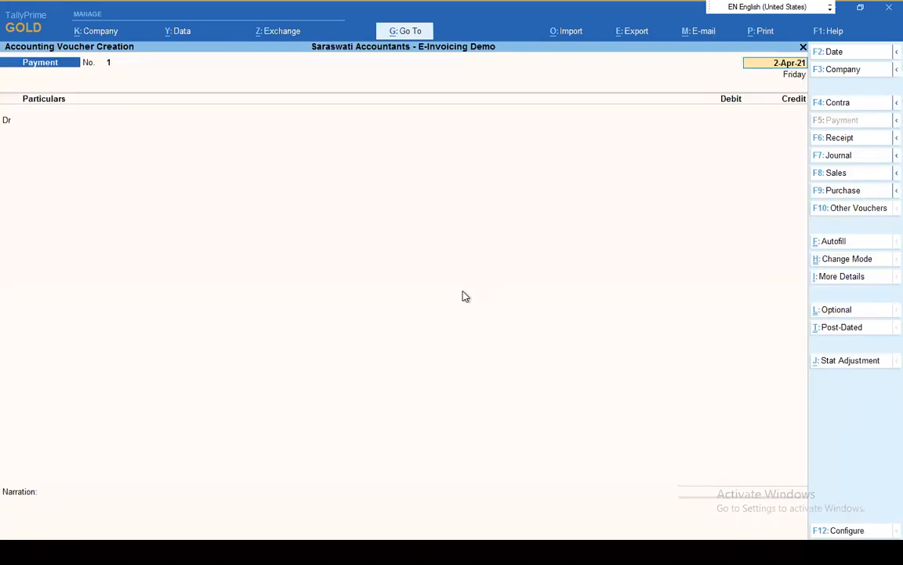
{"action": "key", "text": "F8"}
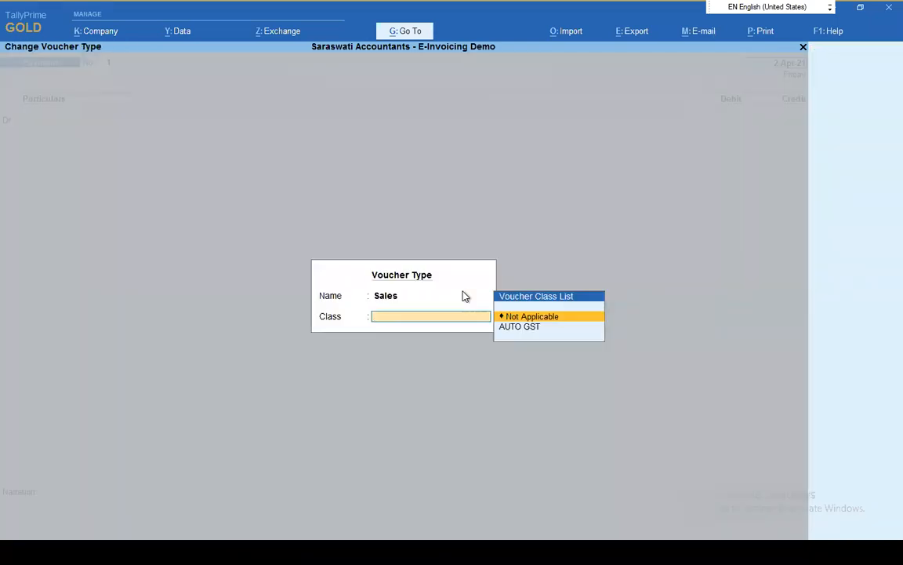
{"action": "key", "text": "Down"}
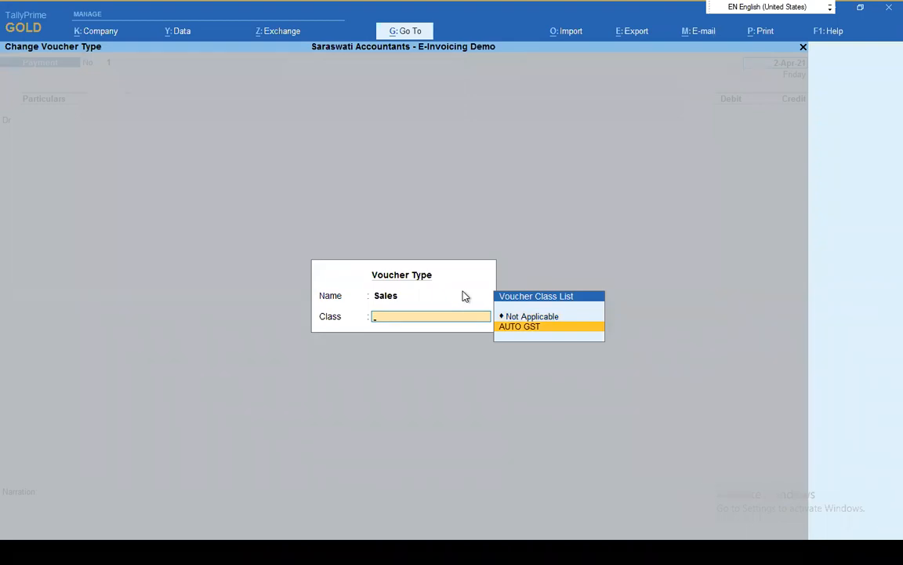
{"action": "key", "text": "Up"}
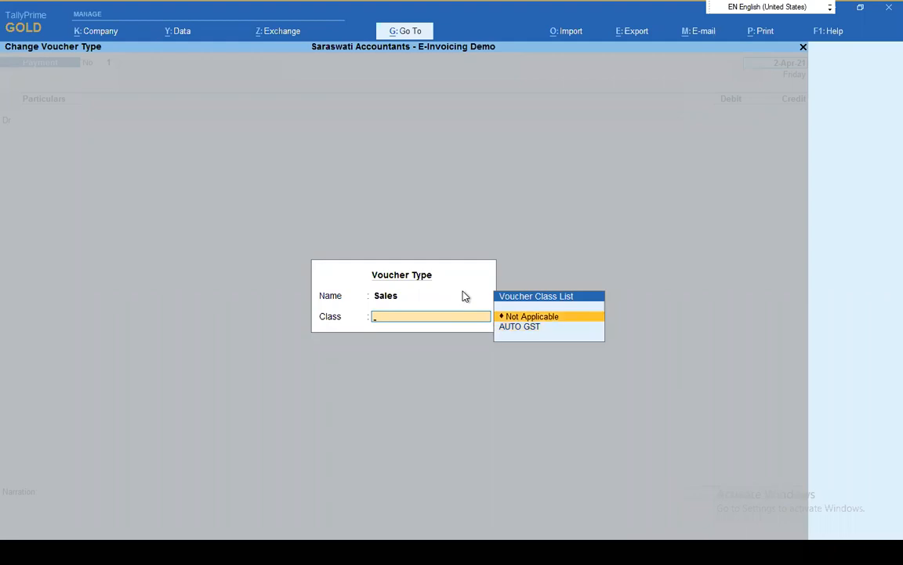
{"action": "key", "text": "Down"}
{"action": "key", "text": "Return"}
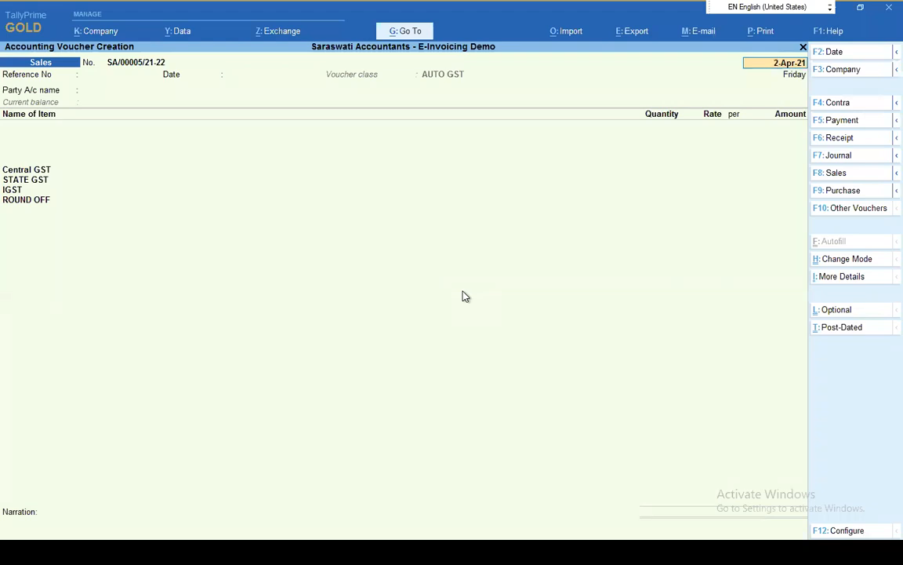
Choose PARTY A as the sales voucher's party account, leaving the reference number and dispatch details blank
{"action": "key", "text": "Return"}
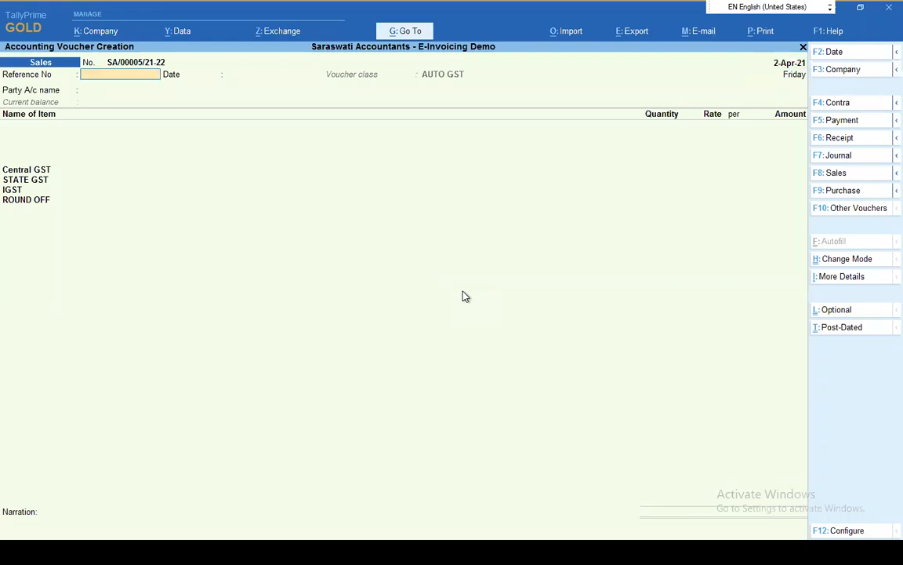
{"action": "key", "text": "Return"}
{"action": "key", "text": "Return"}
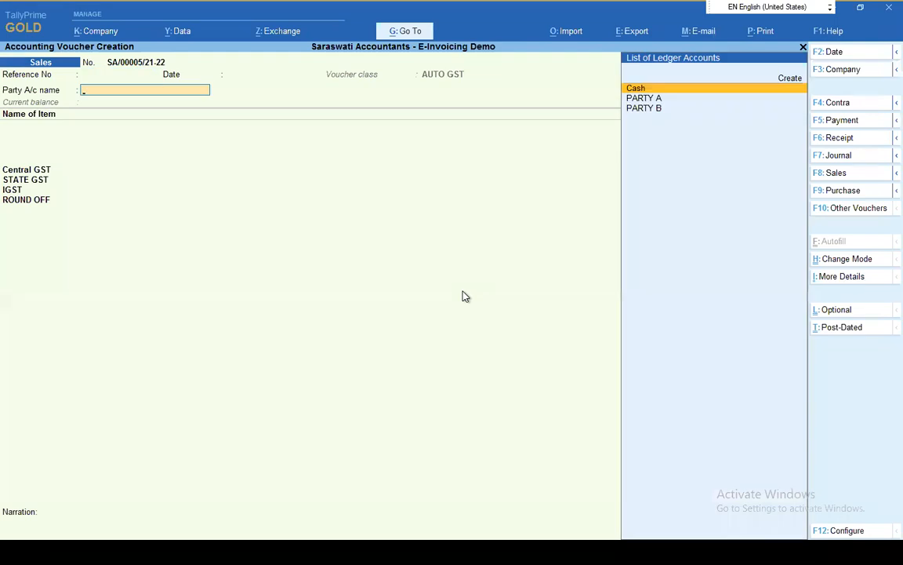
{"action": "key", "text": "Down"}
{"action": "key", "text": "Down"}
{"action": "key", "text": "Up"}
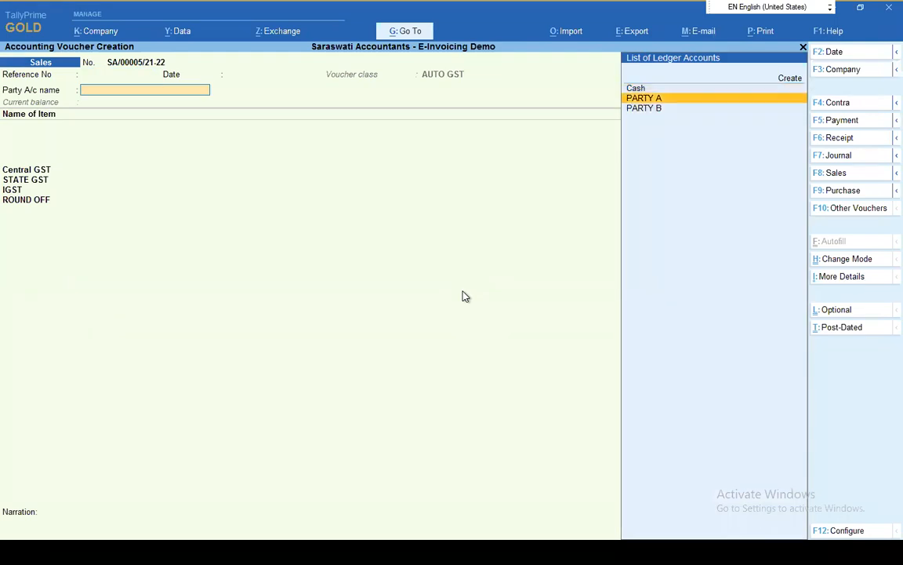
{"action": "key", "text": "Return"}
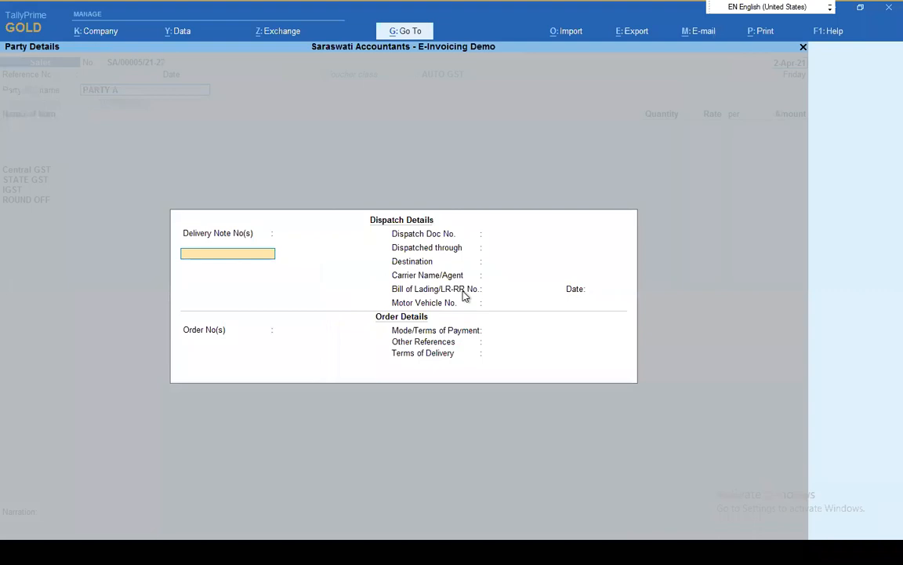
{"action": "key", "text": "ctrl+a"}
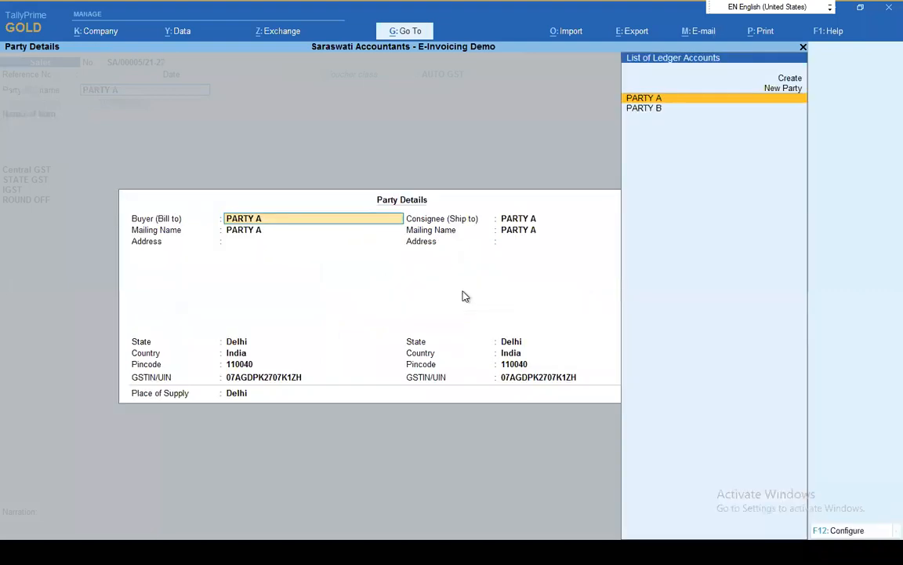
Accept the party details with PARTY A as buyer and consignee and Delhi as the place of supply
{"action": "key", "text": "Return"}
{"action": "key", "text": "Return"}
{"action": "key", "text": "Return"}
{"action": "key", "text": "Return"}
{"action": "key", "text": "Return"}
{"action": "key", "text": "Return"}
{"action": "key", "text": "Return"}
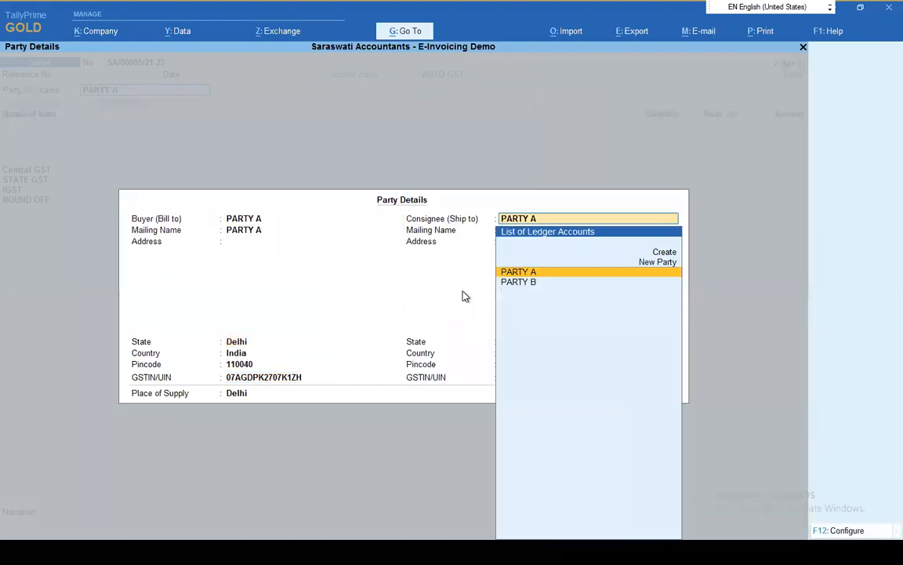
{"action": "key", "text": "Return"}
{"action": "key", "text": "Return"}
{"action": "key", "text": "Return"}
{"action": "key", "text": "Return"}
{"action": "key", "text": "Return"}
{"action": "key", "text": "Return"}
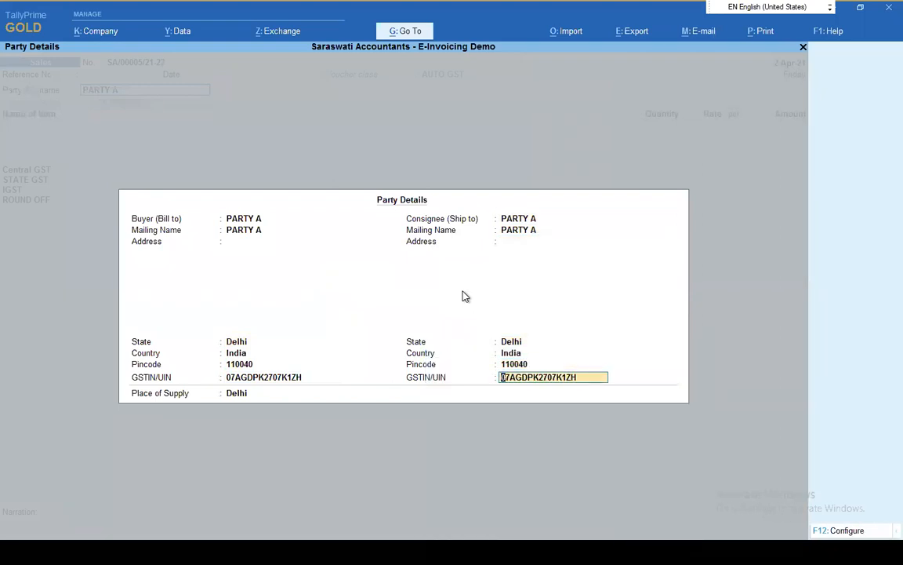
{"action": "key", "text": "Return"}
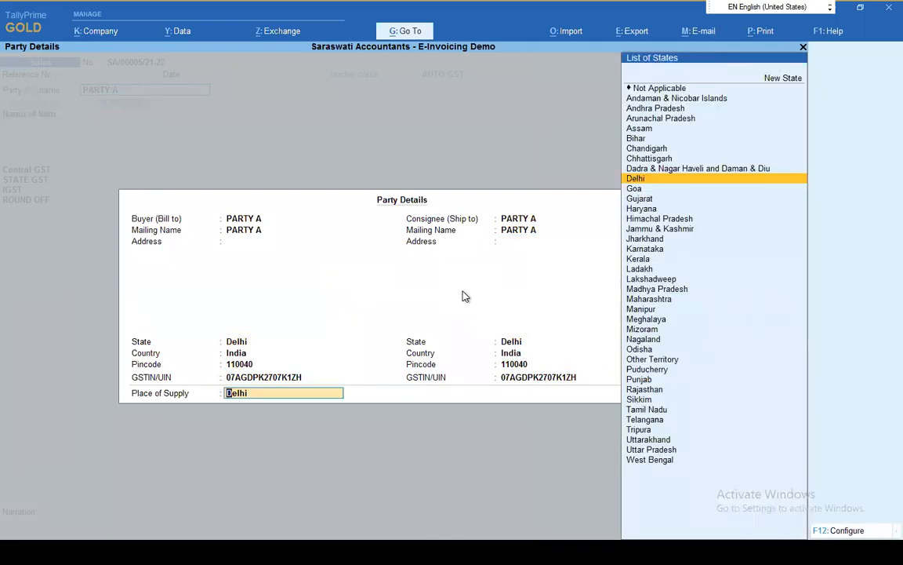
{"action": "key", "text": "Return"}
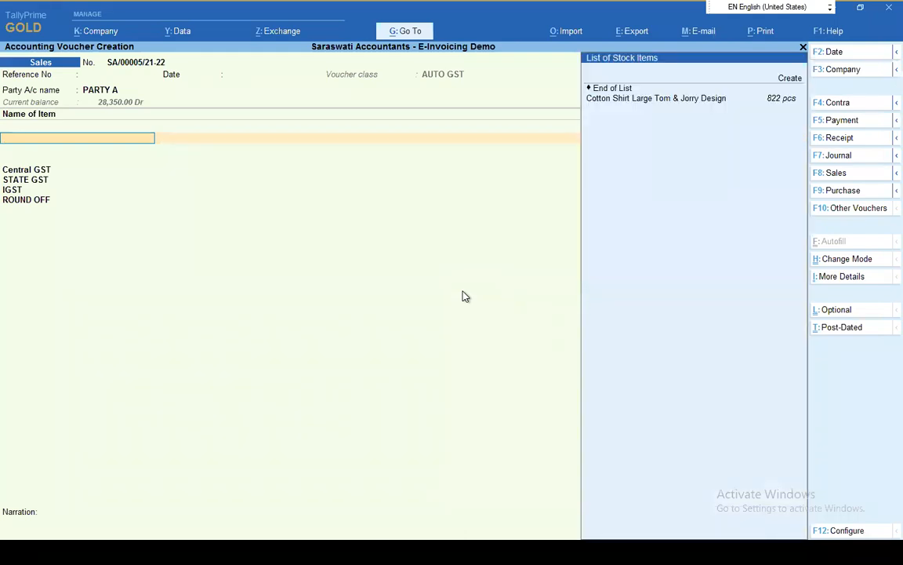
Add the stock item Cotton Shirt Large Tom & Jorry Design with 60 pcs at a rate of 450.00, ending the item list
{"action": "key", "text": "Return"}
{"action": "key", "text": "Escape"}
{"action": "key", "text": "Down"}
{"action": "key", "text": "Up"}
{"action": "key", "text": "Down"}
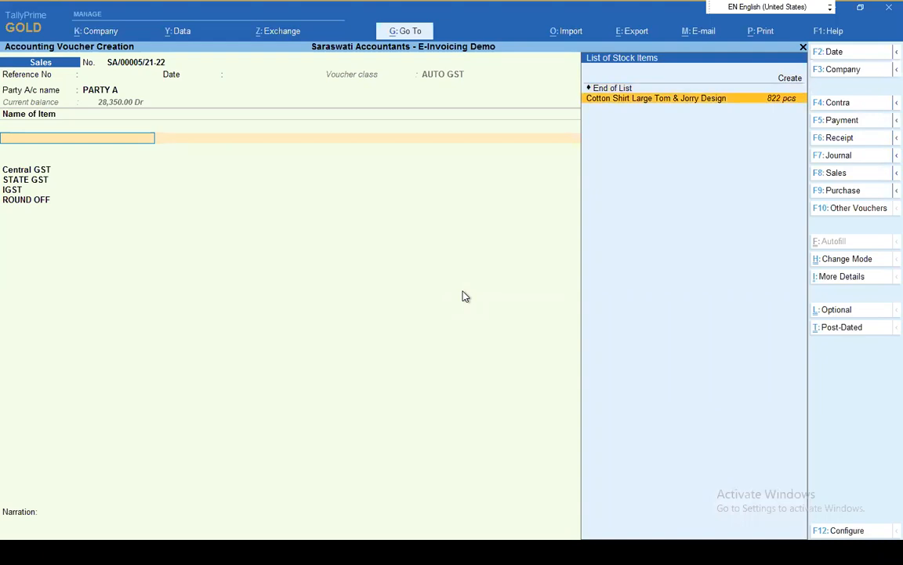
{"action": "key", "text": "Return"}
{"action": "type", "text": "60"}
{"action": "key", "text": "Return"}
{"action": "key", "text": "Return"}
{"action": "key", "text": "Return"}
{"action": "key", "text": "Return"}
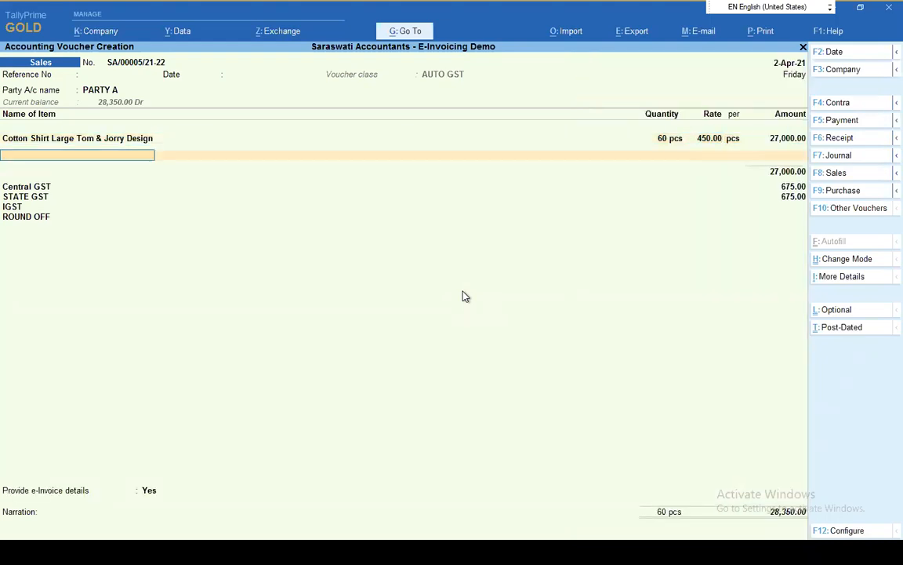
{"action": "key", "text": "Return"}
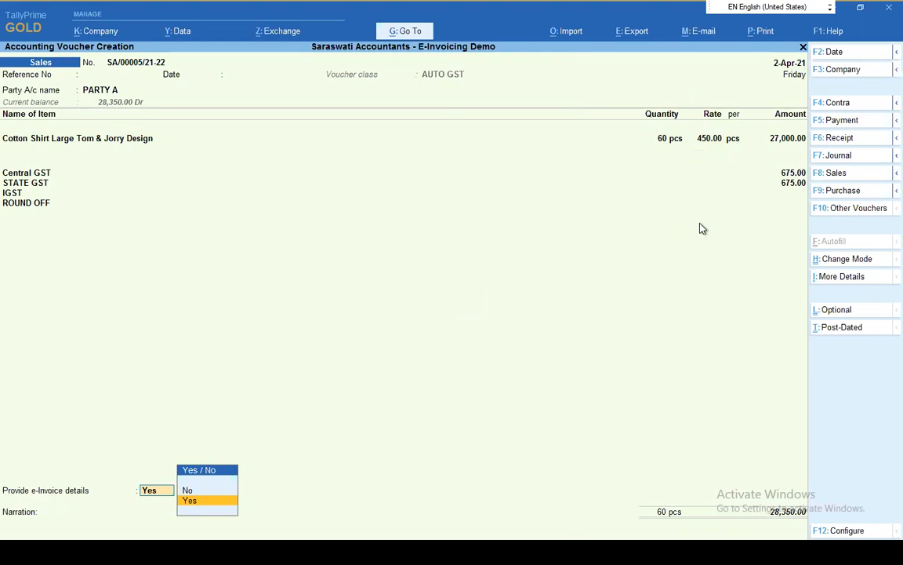
Change the cotton shirt quantity to 90 pcs, keeping the rate of 450.00
{"action": "left_click", "coordinate": [667, 144]}
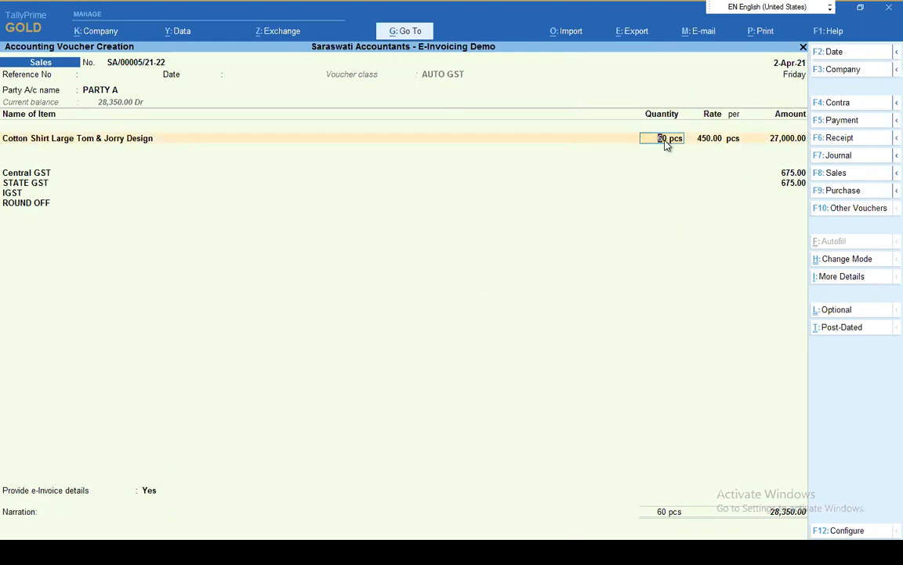
{"action": "type", "text": "90"}
{"action": "key", "text": "Return"}
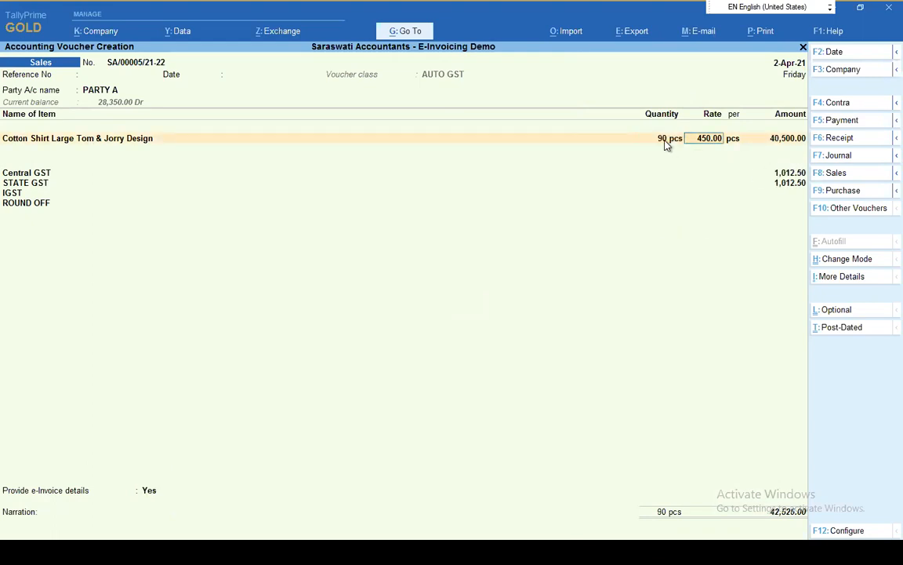
{"action": "key", "text": "Return"}
{"action": "key", "text": "Return"}
{"action": "key", "text": "Return"}
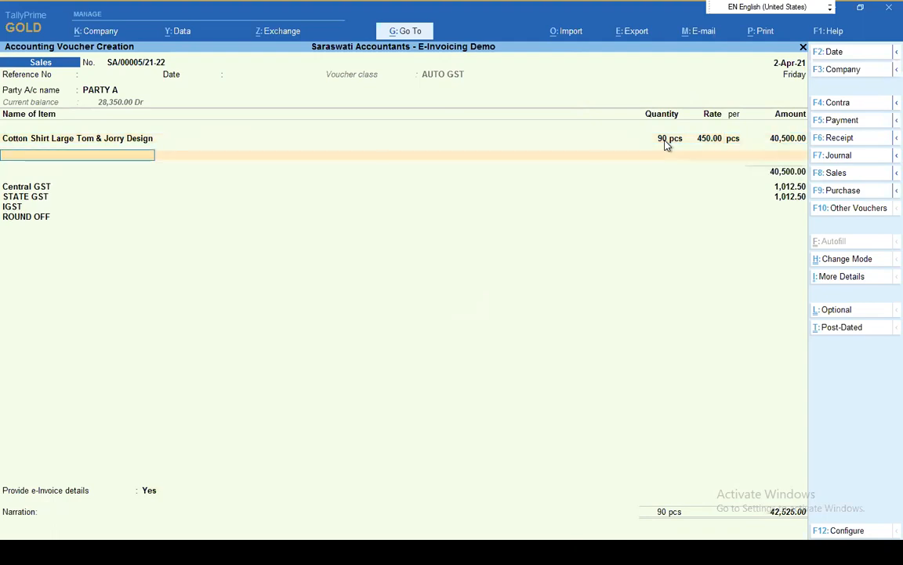
{"action": "key", "text": "Return"}
Set the shirt quantity to 140 pcs, view the e-Way Bill details this invoice requires, and return to the voucher
{"action": "key", "text": "BackSpace"}
{"action": "key", "text": "BackSpace"}
{"action": "key", "text": "BackSpace"}
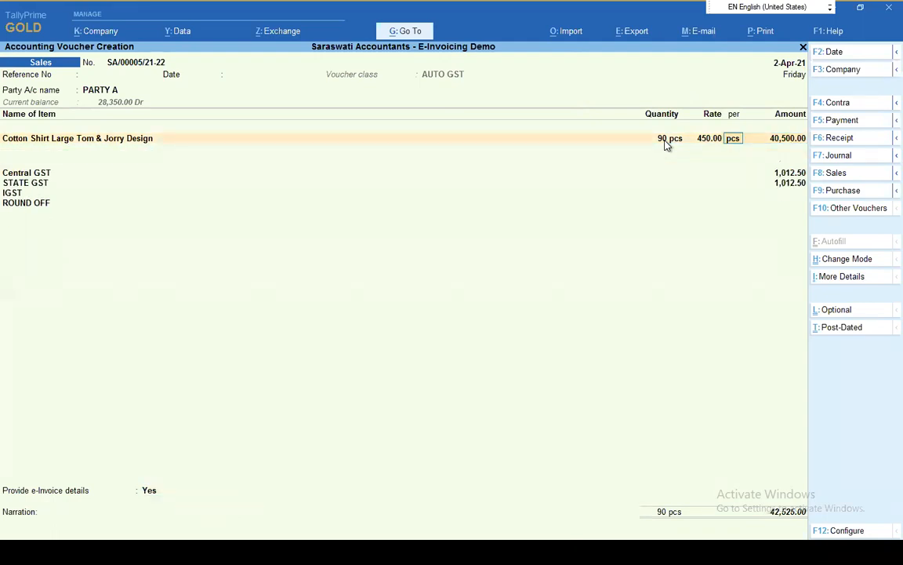
{"action": "key", "text": "BackSpace"}
{"action": "type", "text": "140"}
{"action": "key", "text": "Return"}
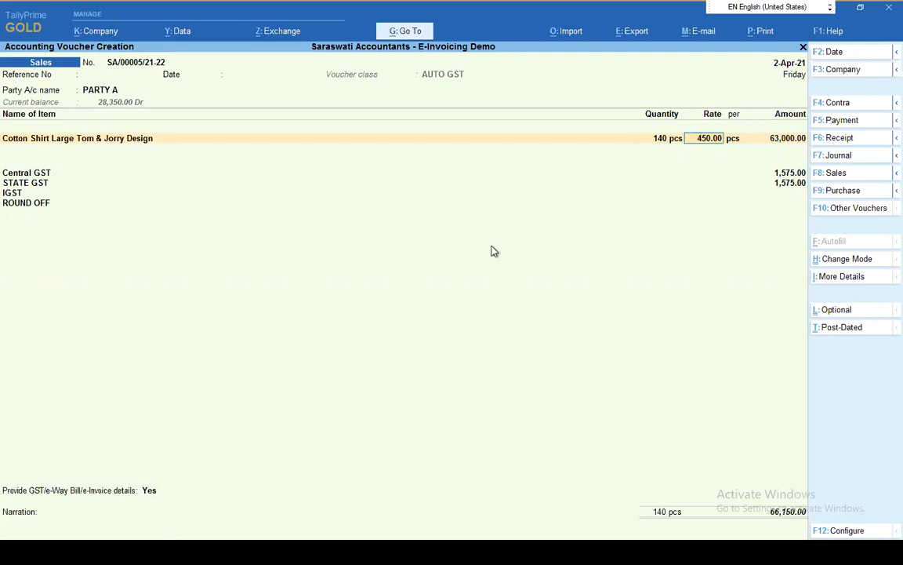
{"action": "left_click", "coordinate": [155, 491]}
{"action": "key", "text": "Return"}
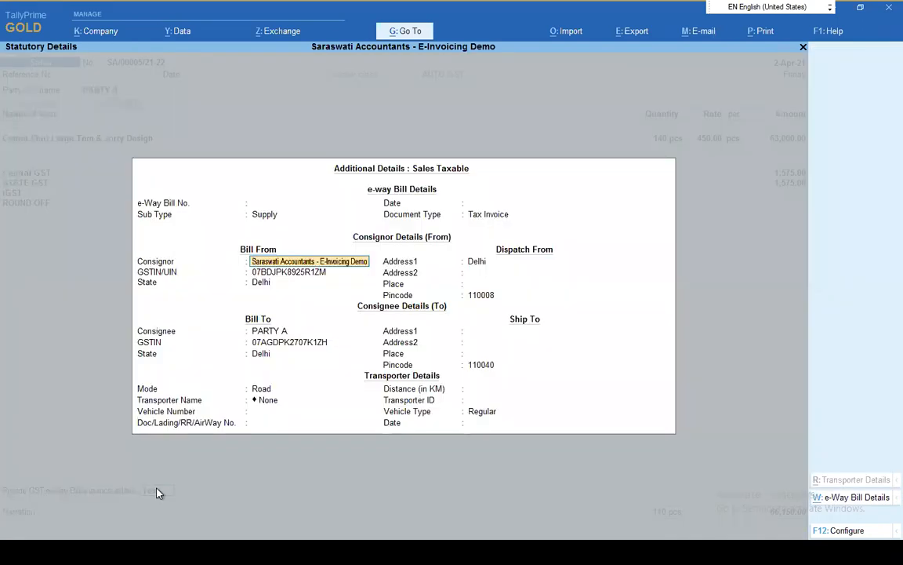
{"action": "key", "text": "Escape"}
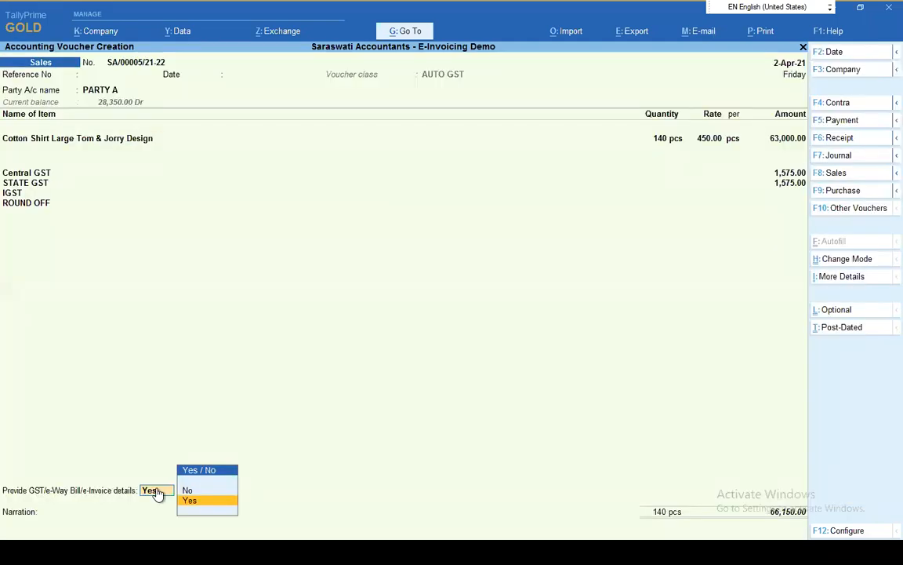
Set the cotton shirt quantity to 40 pcs
{"action": "key", "text": "BackSpace"}
{"action": "key", "text": "BackSpace"}
{"action": "key", "text": "BackSpace"}
{"action": "type", "text": "40"}
{"action": "key", "text": "Return"}
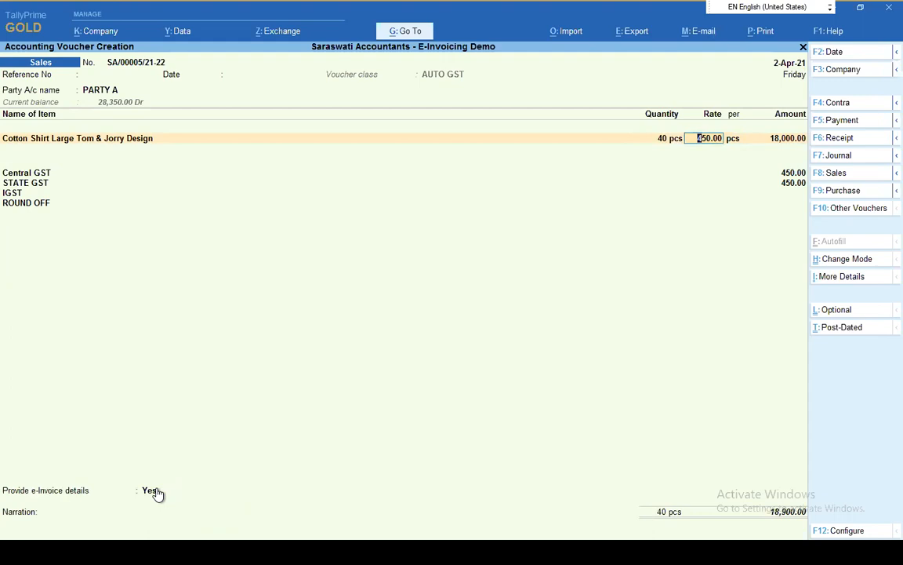
Provide the e-Invoice details with DELHI as both the bill-to and ship-to place and proceed to the narration
{"action": "left_click", "coordinate": [148, 492]}
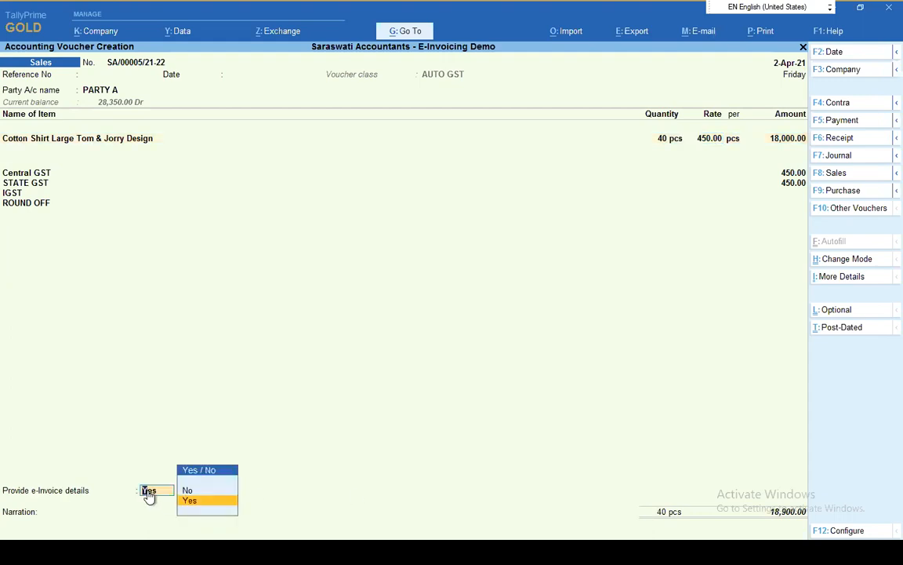
{"action": "key", "text": "Return"}
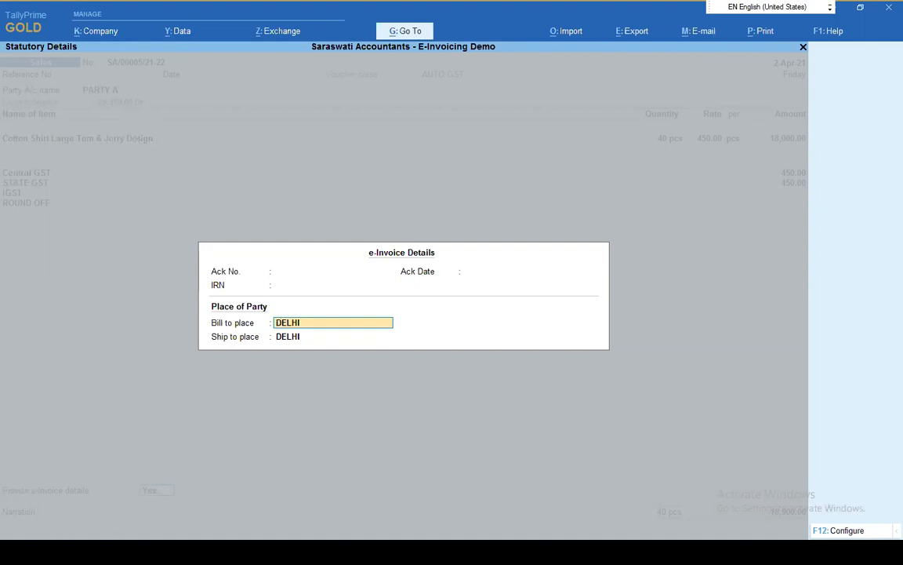
{"action": "key", "text": "Return"}
{"action": "key", "text": "Return"}
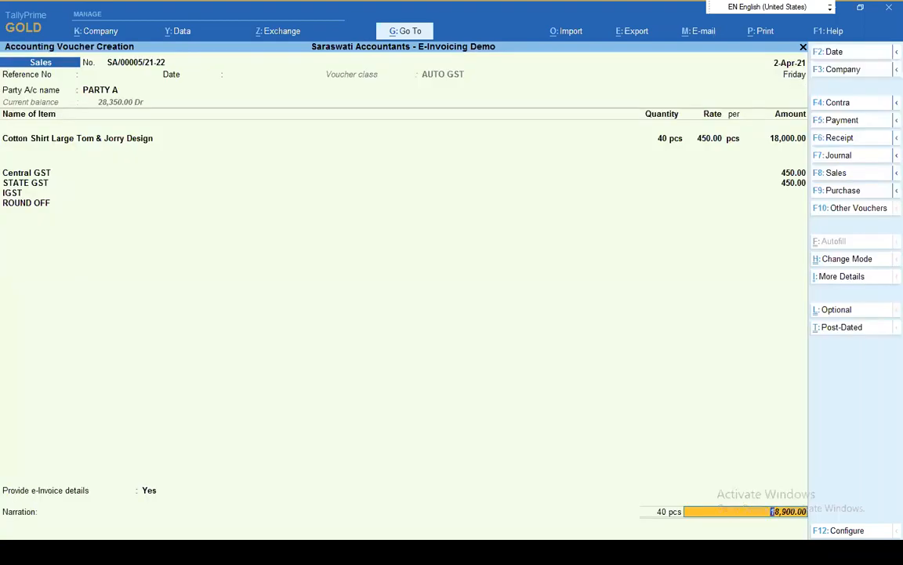
{"action": "key", "text": "Return"}
{"action": "key", "text": "Return"}
{"action": "key", "text": "Return"}
{"action": "key", "text": "Return"}
{"action": "key", "text": "Return"}
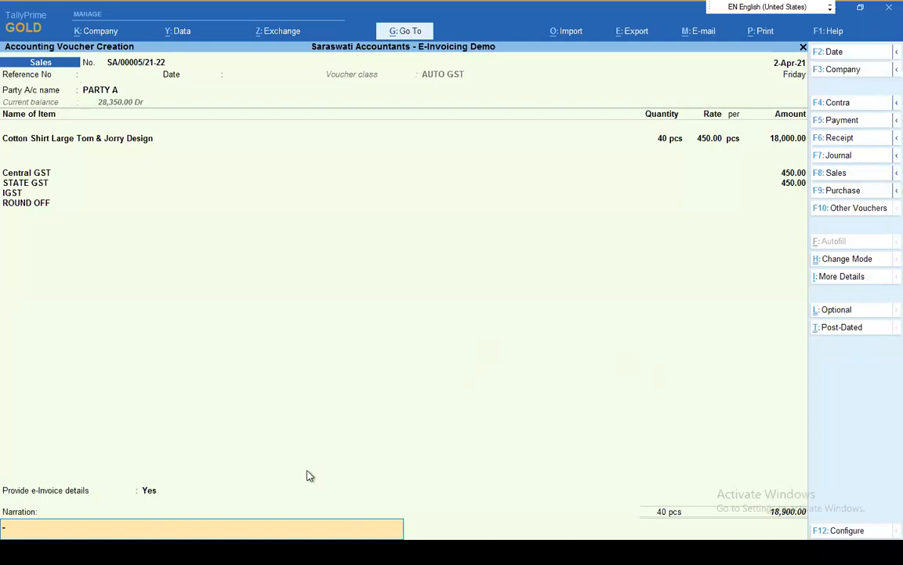
Enable Dispatch From details in the e-Invoice details configuration and accept the e-Invoice details
{"action": "left_click", "coordinate": [151, 491]}
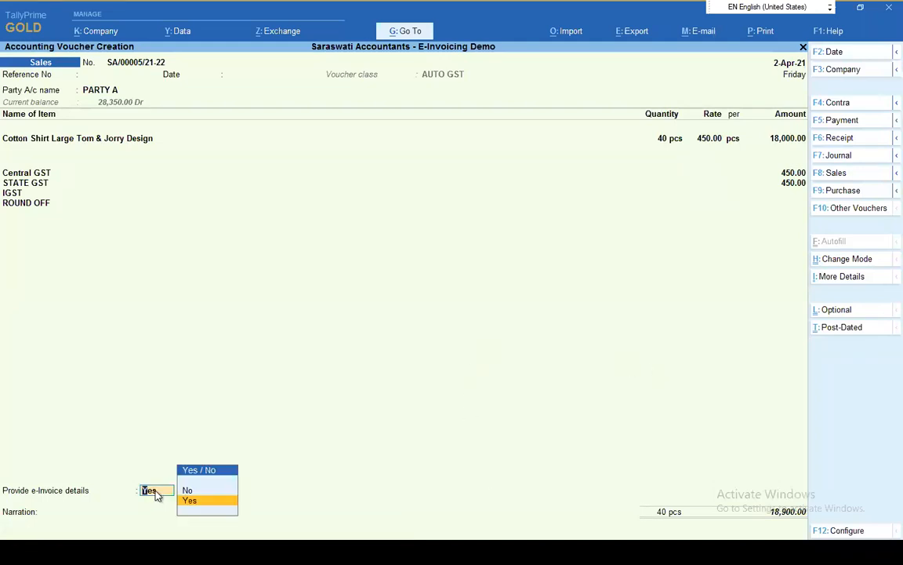
{"action": "key", "text": "Return"}
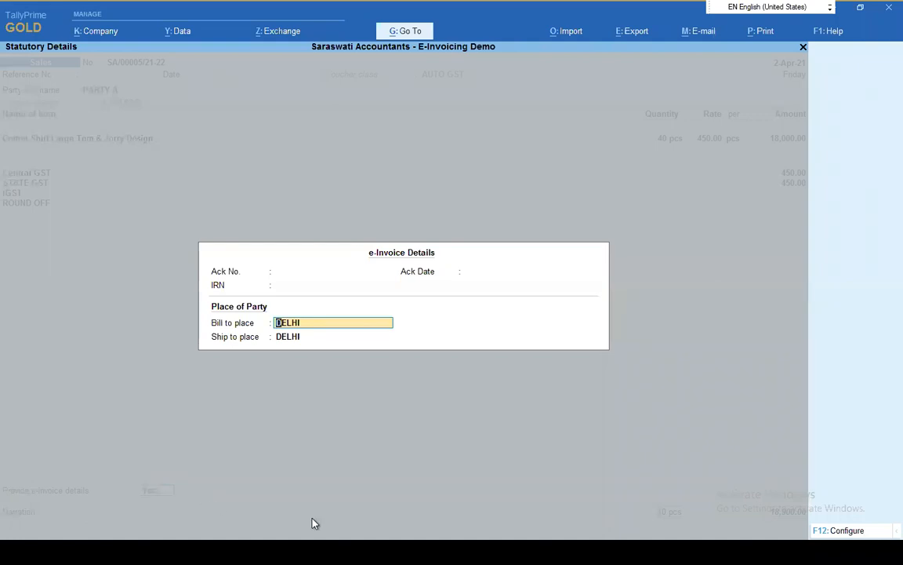
{"action": "key", "text": "F12"}
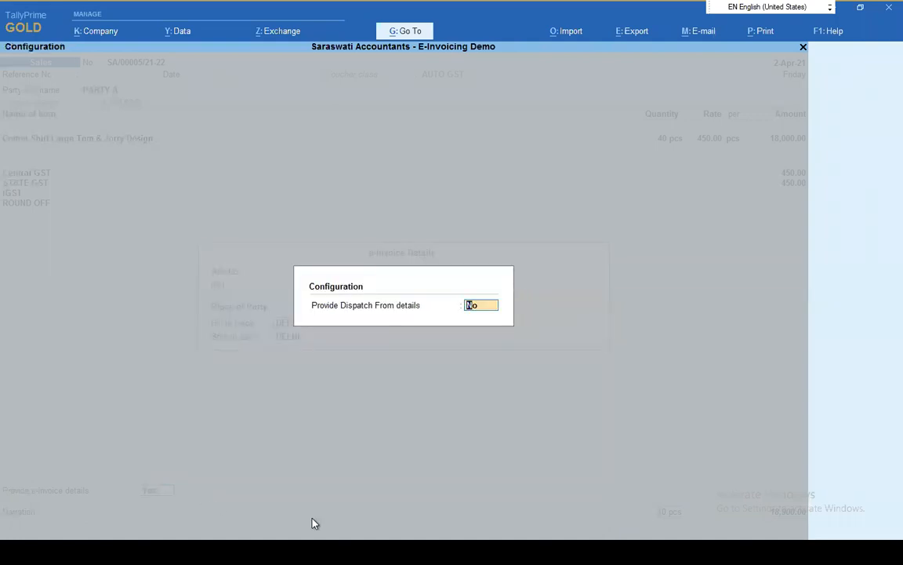
{"action": "type", "text": "y"}
{"action": "key", "text": "Return"}
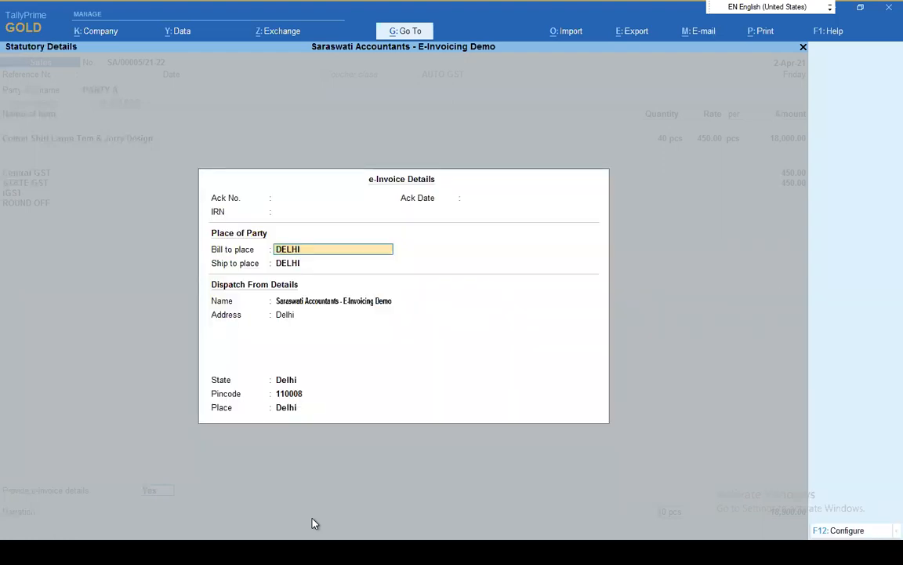
{"action": "key", "text": "ctrl+a"}
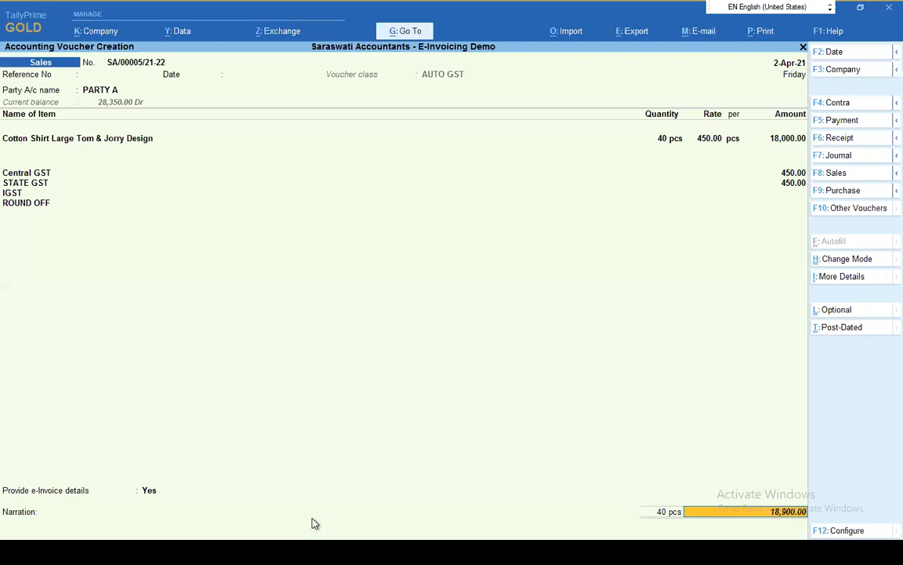
Save the PARTY A sales voucher with a blank narration despite incomplete e-Invoice information and return to the Gateway of Tally
{"action": "key", "text": "Return"}
{"action": "key", "text": "Return"}
{"action": "key", "text": "Return"}
{"action": "key", "text": "Return"}
{"action": "key", "text": "Return"}
{"action": "key", "text": "Return"}
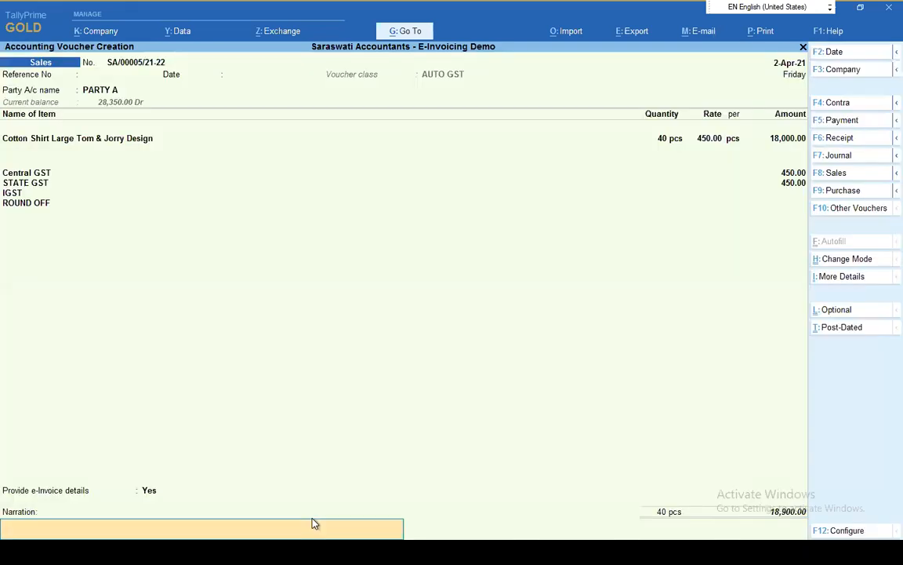
{"action": "key", "text": "Return"}
{"action": "key", "text": "Return"}
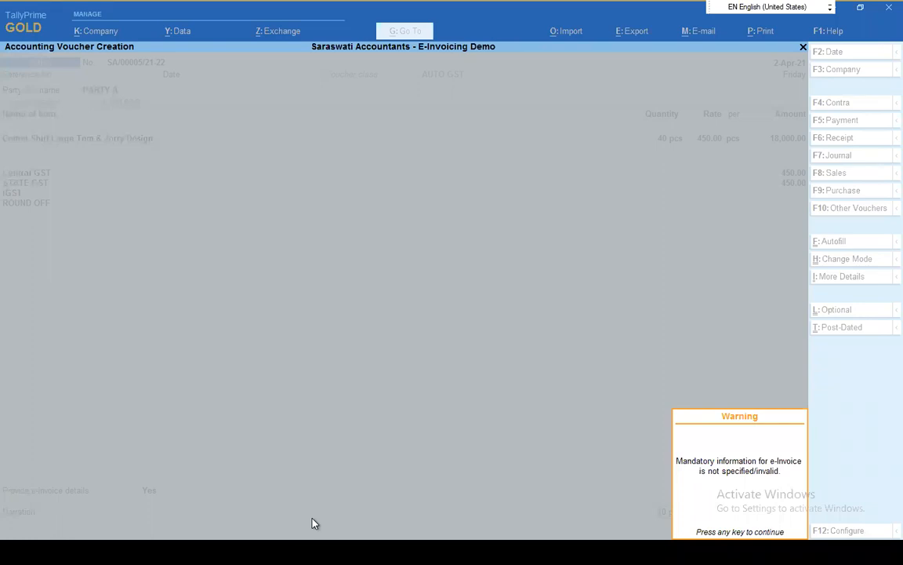
{"action": "key", "text": "Return"}
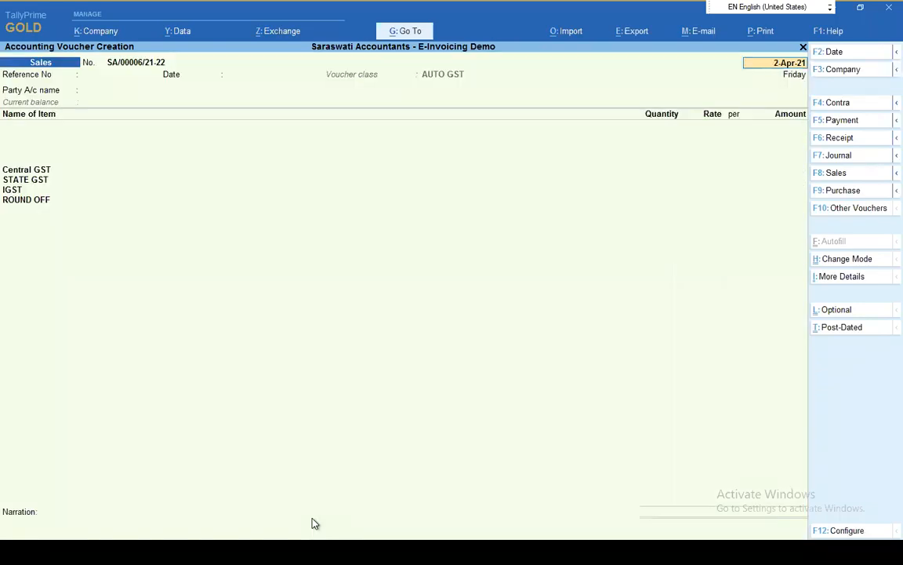
{"action": "key", "text": "Escape"}
{"action": "key", "text": "Escape"}
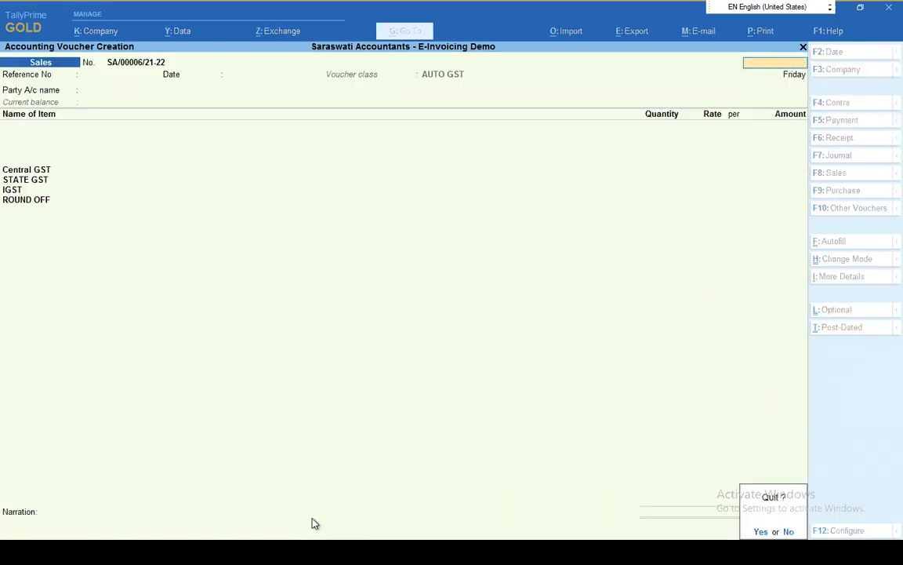
{"action": "key", "text": "Return"}
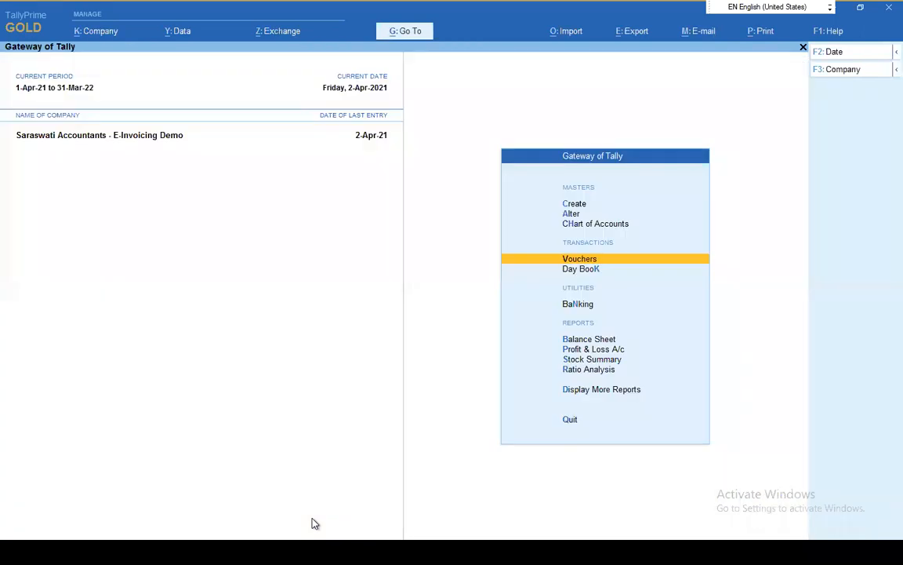
Display the e-Invoice report from the GST reports
{"action": "key", "text": "Down"}
{"action": "key", "text": "Down"}
{"action": "key", "text": "Down"}
{"action": "key", "text": "Down"}
{"action": "key", "text": "Down"}
{"action": "key", "text": "Down"}
{"action": "key", "text": "Down"}
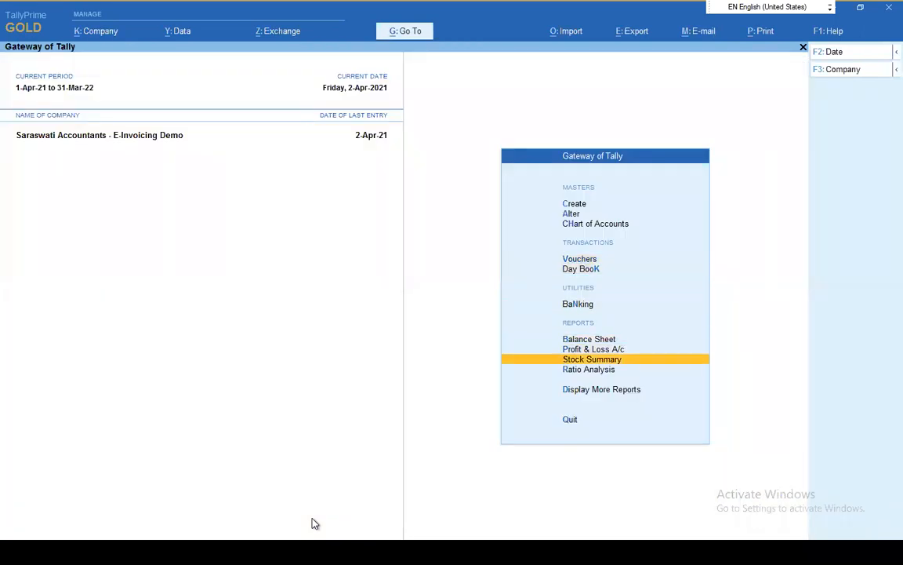
{"action": "key", "text": "Return"}
{"action": "key", "text": "Down"}
{"action": "key", "text": "Down"}
{"action": "key", "text": "Down"}
{"action": "key", "text": "Down"}
{"action": "key", "text": "Down"}
{"action": "key", "text": "Down"}
{"action": "key", "text": "Down"}
{"action": "key", "text": "Down"}
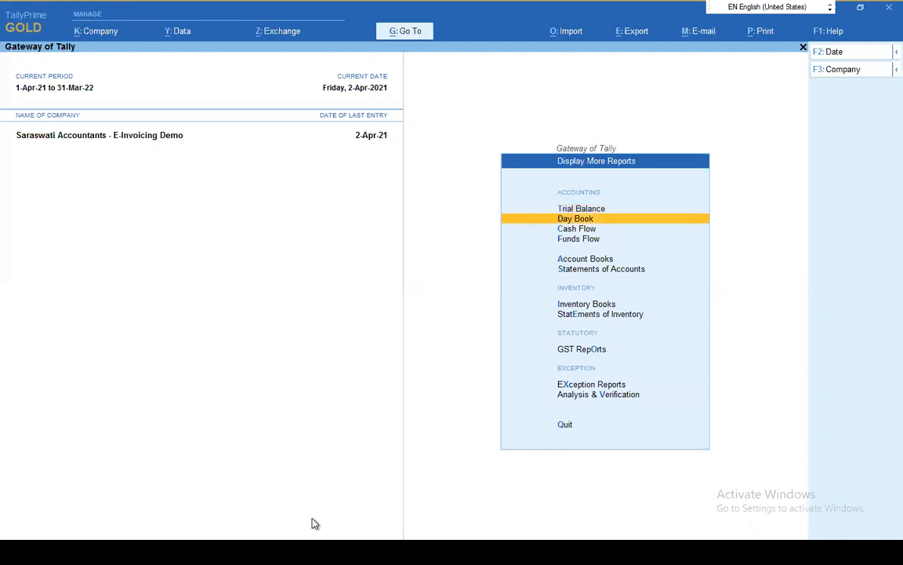
{"action": "key", "text": "Return"}
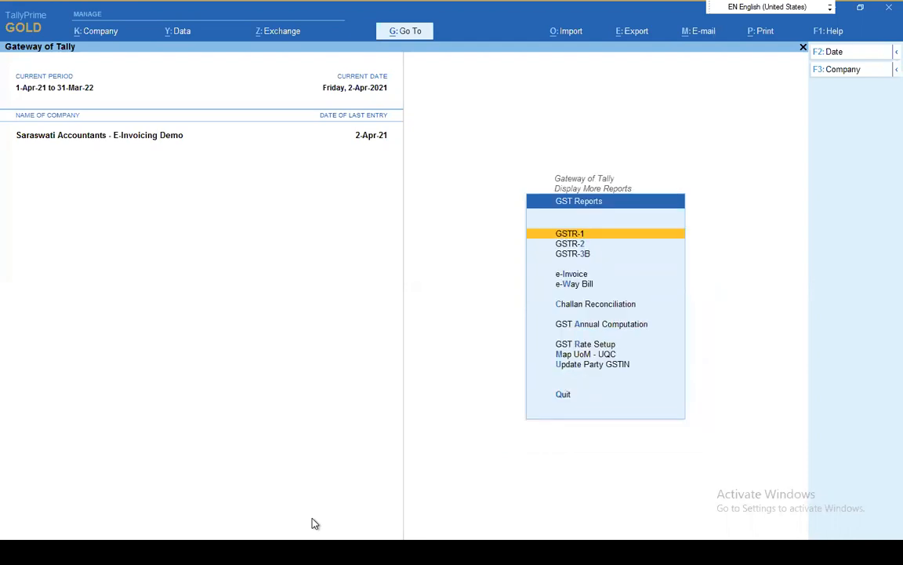
{"action": "key", "text": "Down"}
{"action": "key", "text": "Down"}
{"action": "key", "text": "Down"}
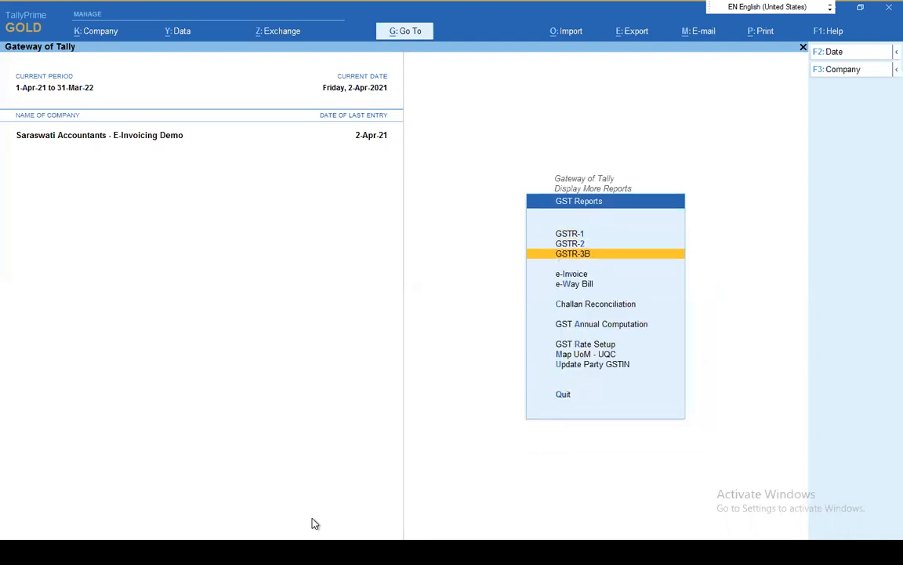
{"action": "key", "text": "Return"}
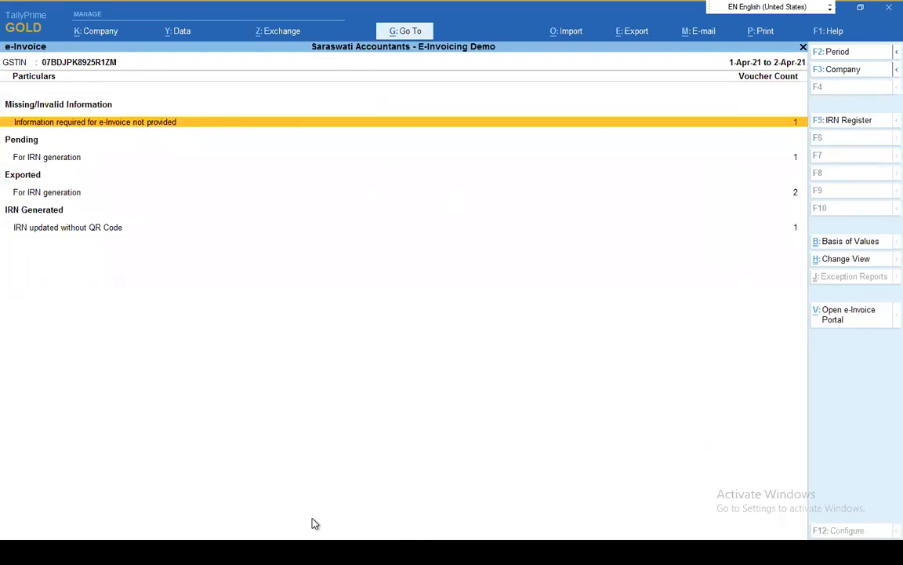
Resolve the missing e-Invoice information for PARTY A by setting its bill-to address to Delhi, and return to the GST Reports list
{"action": "left_click", "coordinate": [79, 123]}
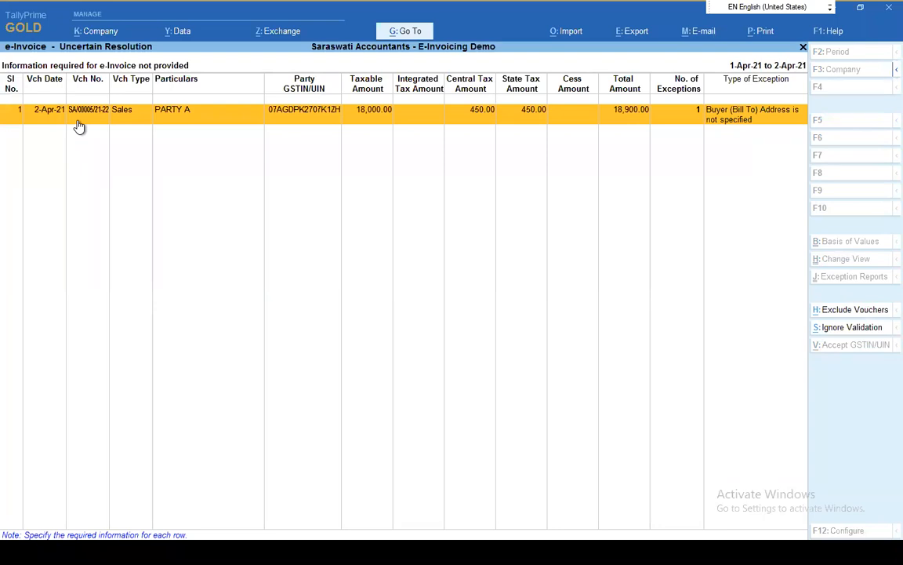
{"action": "left_click", "coordinate": [79, 125]}
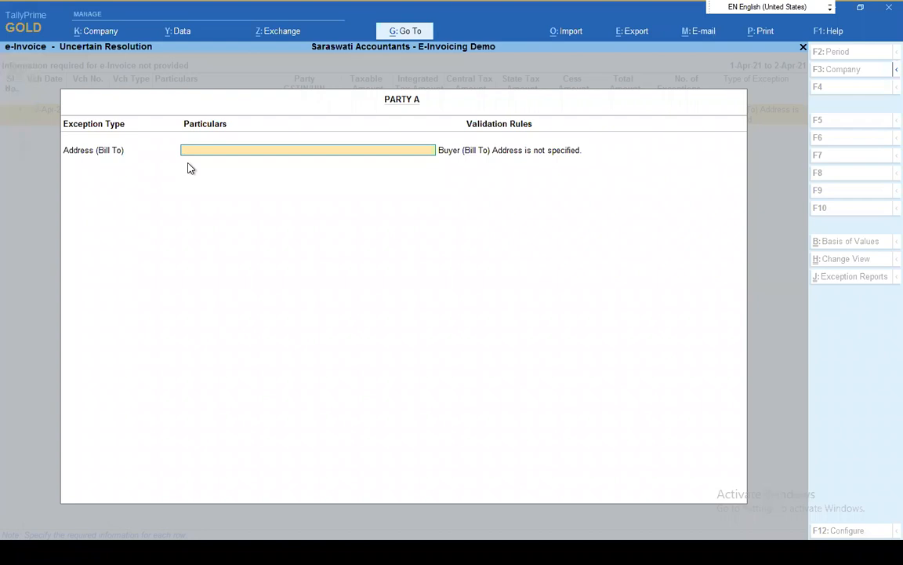
{"action": "type", "text": "de"}
{"action": "key", "text": "BackSpace"}
{"action": "type", "text": "Pim"}
{"action": "key", "text": "BackSpace"}
{"action": "key", "text": "BackSpace"}
{"action": "key", "text": "BackSpace"}
{"action": "type", "text": "Delhi"}
{"action": "key", "text": "Return"}
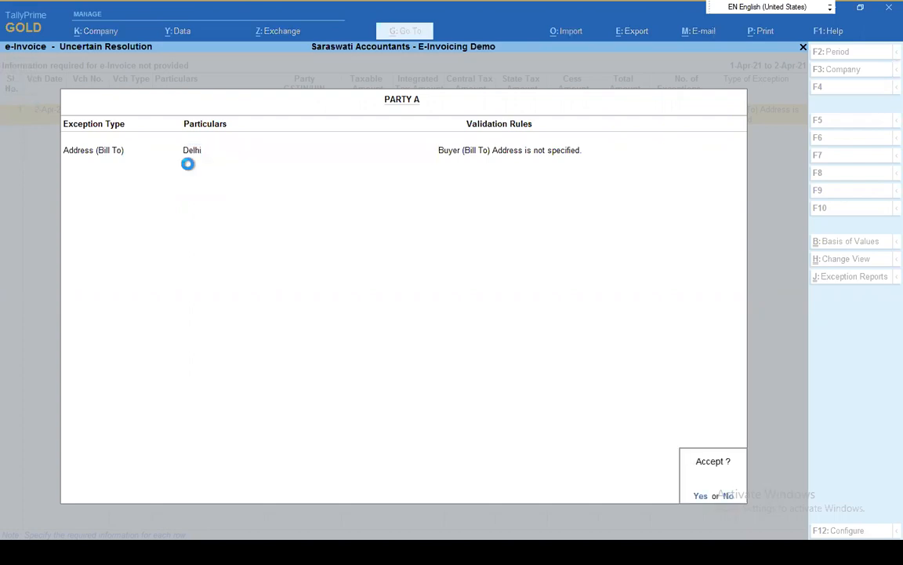
{"action": "key", "text": "Return"}
{"action": "key", "text": "Escape"}
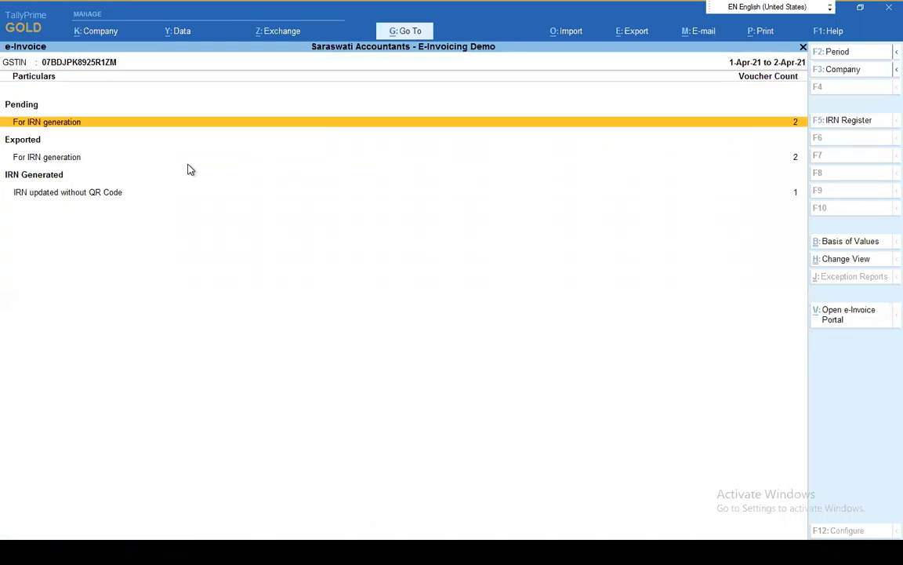
{"action": "key", "text": "Escape"}
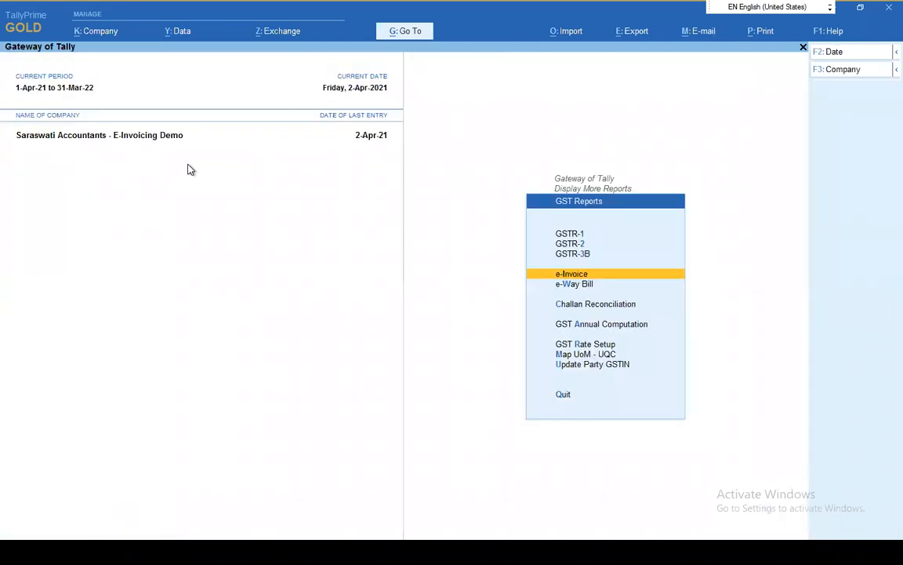
Return to the Gateway of Tally and open the 2-Apr-21 PARTY A sales voucher from the Day Book for alteration
{"action": "key", "text": "Escape"}
{"action": "key", "text": "Up"}
{"action": "key", "text": "Escape"}
{"action": "key", "text": "Up"}
{"action": "key", "text": "Up"}
{"action": "key", "text": "Up"}
{"action": "key", "text": "Up"}
{"action": "key", "text": "Up"}
{"action": "key", "text": "Up"}
{"action": "key", "text": "Up"}
{"action": "key", "text": "Down"}
{"action": "key", "text": "Return"}
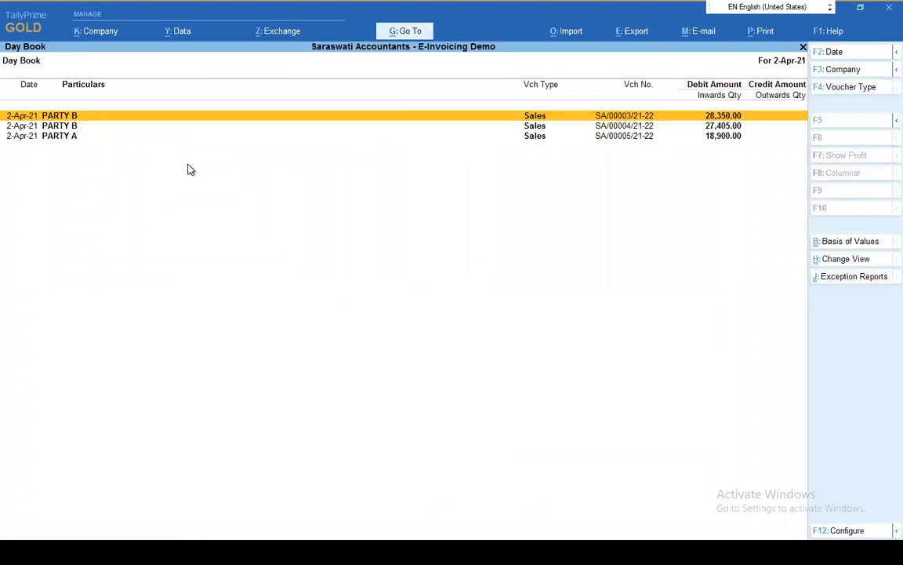
{"action": "key", "text": "Down"}
{"action": "key", "text": "Down"}
{"action": "key", "text": "Return"}
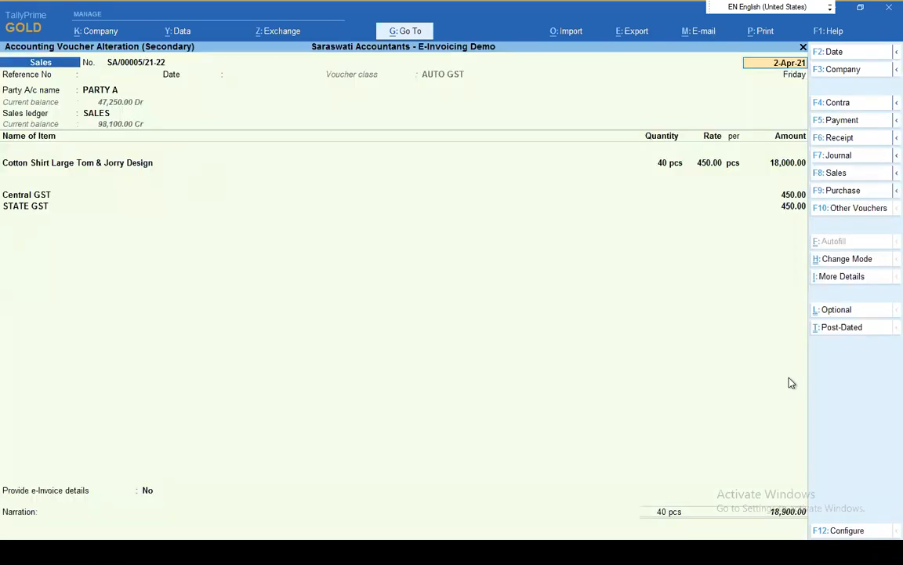
Accept the PARTY A sales voucher with its existing bill-wise details and agree to generate its e-Invoice
{"action": "left_click", "coordinate": [780, 516]}
{"action": "key", "text": "Return"}
{"action": "key", "text": "Return"}
{"action": "key", "text": "Return"}
{"action": "key", "text": "Return"}
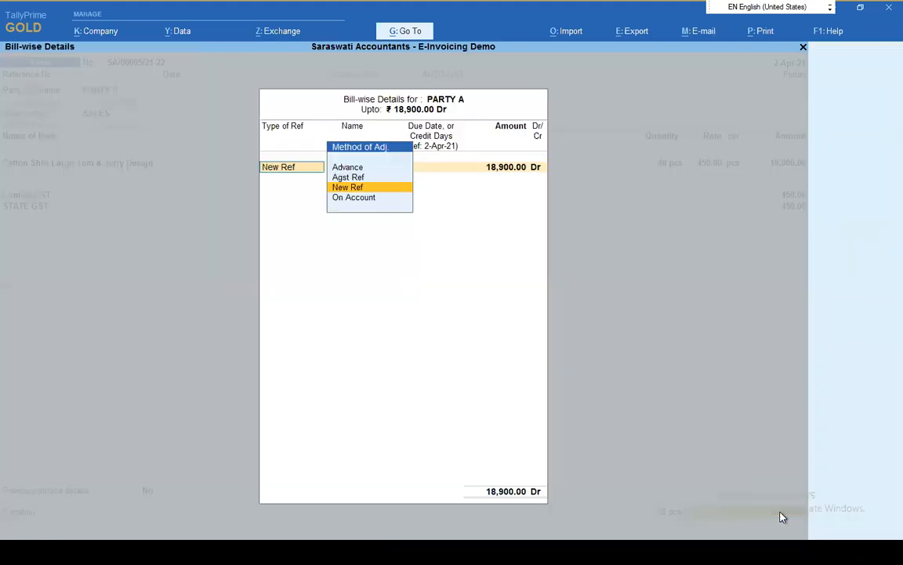
{"action": "key", "text": "Return"}
{"action": "key", "text": "Return"}
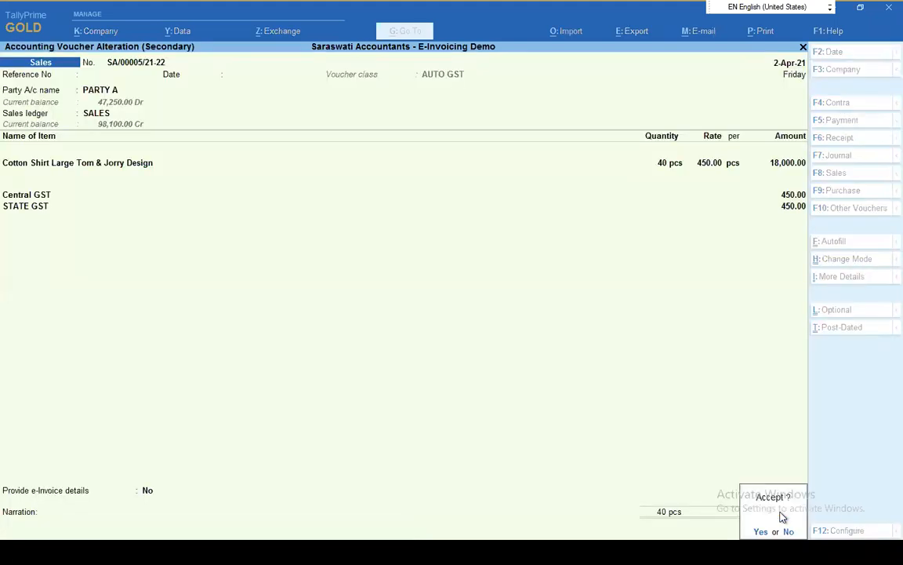
{"action": "key", "text": "Return"}
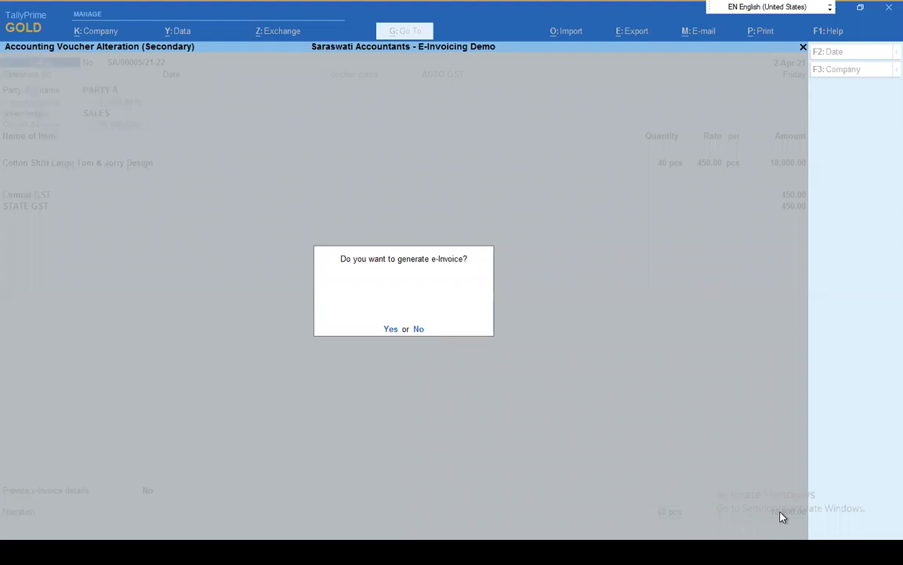
{"action": "key", "text": "y"}
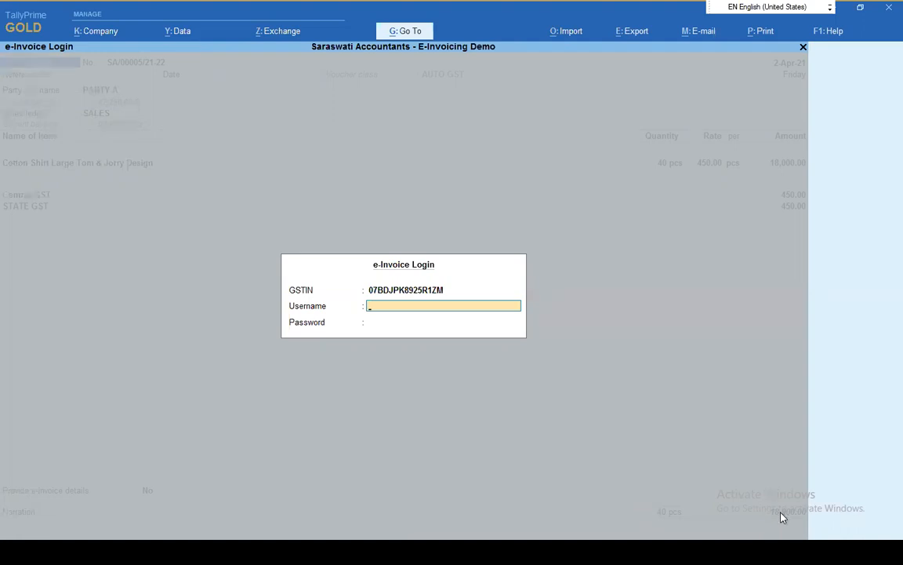
Switch to the slide show and back to TallyPrime, cancel the e-Invoice login, and return to the Gateway of Tally
{"action": "key", "text": "alt+Tab"}
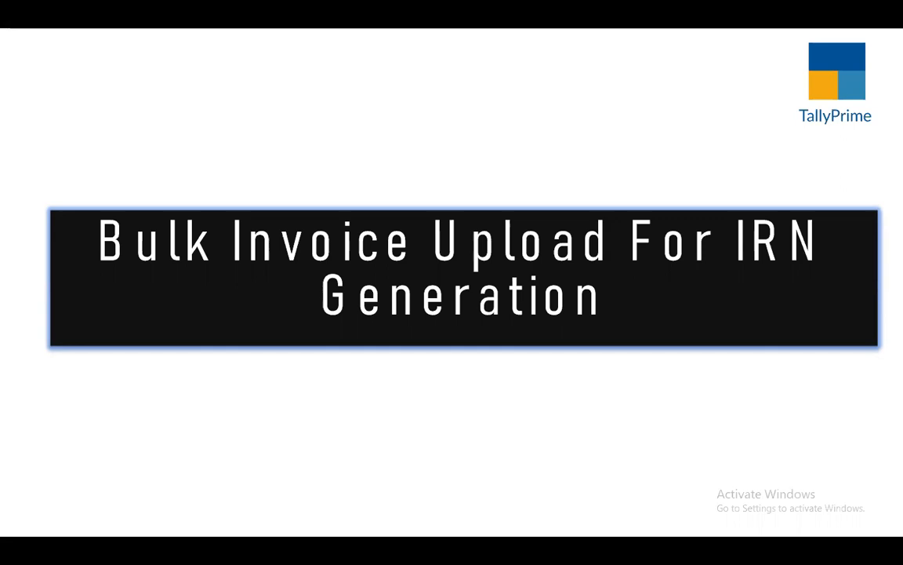
{"action": "key", "text": "alt+Tab"}
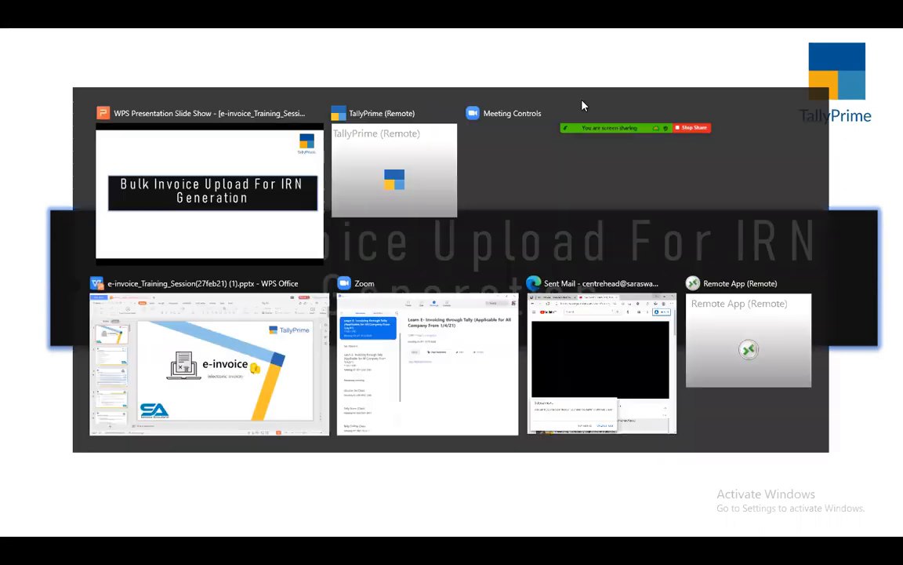
{"action": "key", "text": "Escape"}
{"action": "key", "text": "Escape"}
{"action": "key", "text": "Escape"}
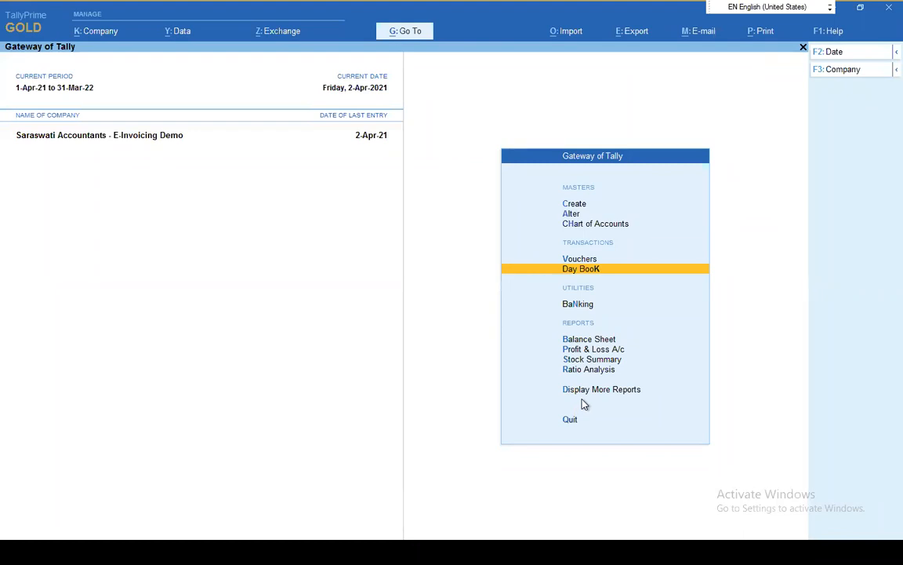
Go to the e-Invoice report and list the vouchers pending for IRN generation
{"action": "left_click", "coordinate": [416, 34]}
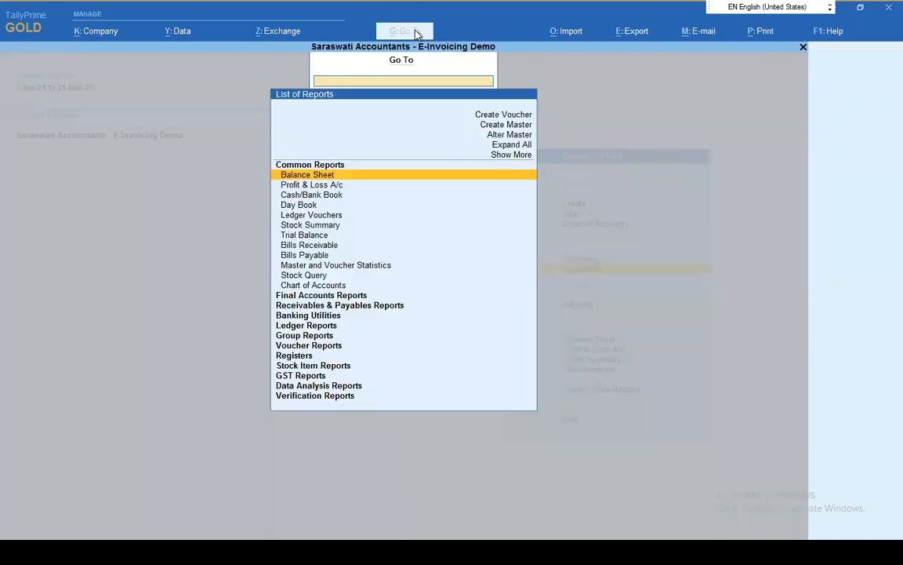
{"action": "type", "text": "E-in"}
{"action": "key", "text": "Return"}
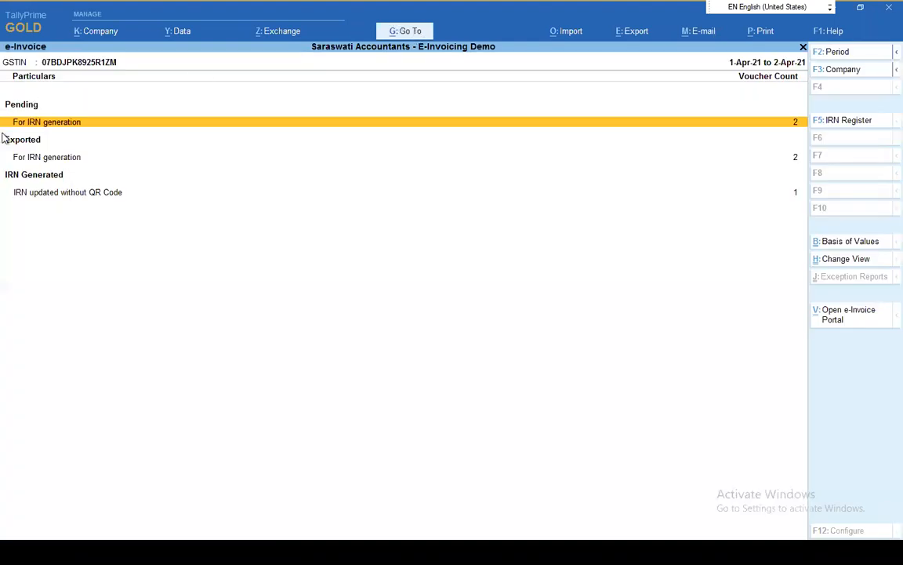
{"action": "left_click", "coordinate": [95, 125]}
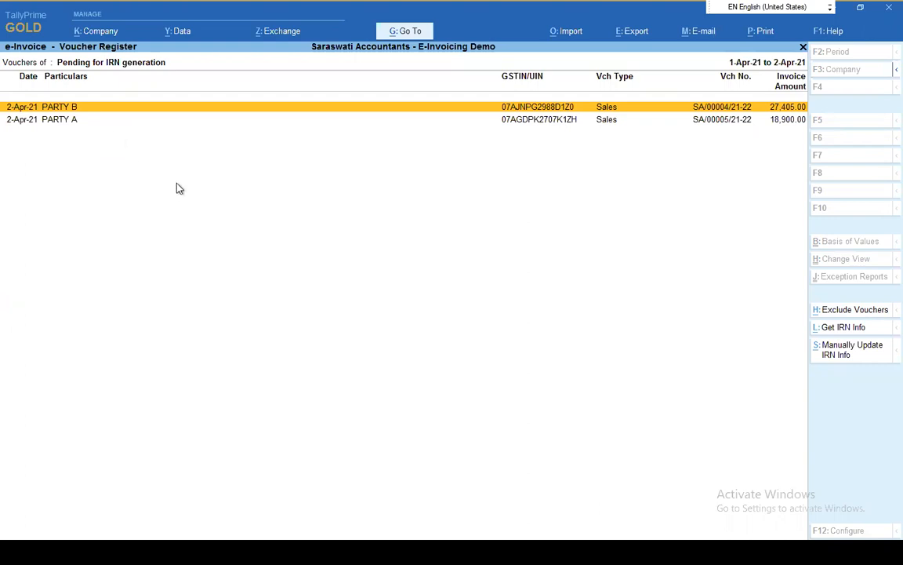
Select the pending PARTY B and PARTY A vouchers, send them for e-Invoicing, and confirm IRN generation
{"action": "left_click", "coordinate": [278, 35]}
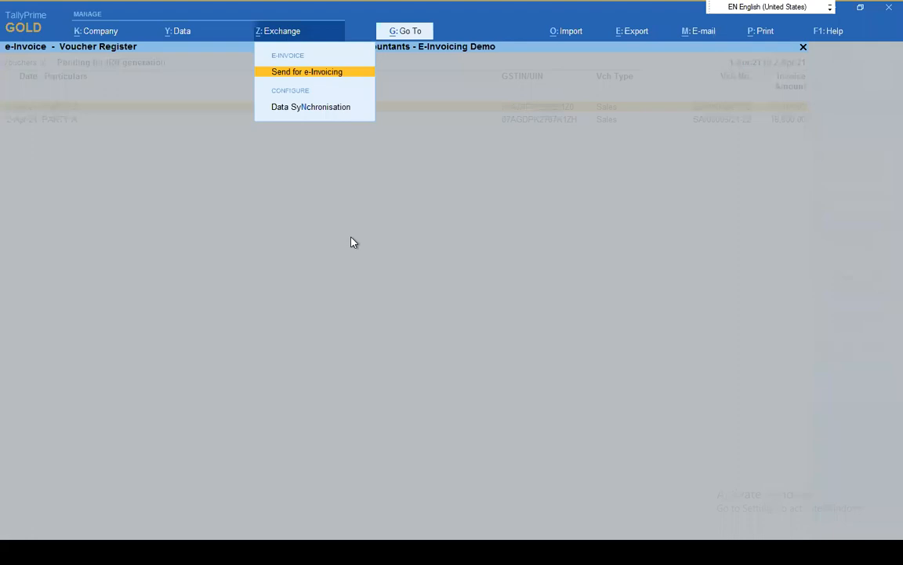
{"action": "left_click", "coordinate": [351, 241]}
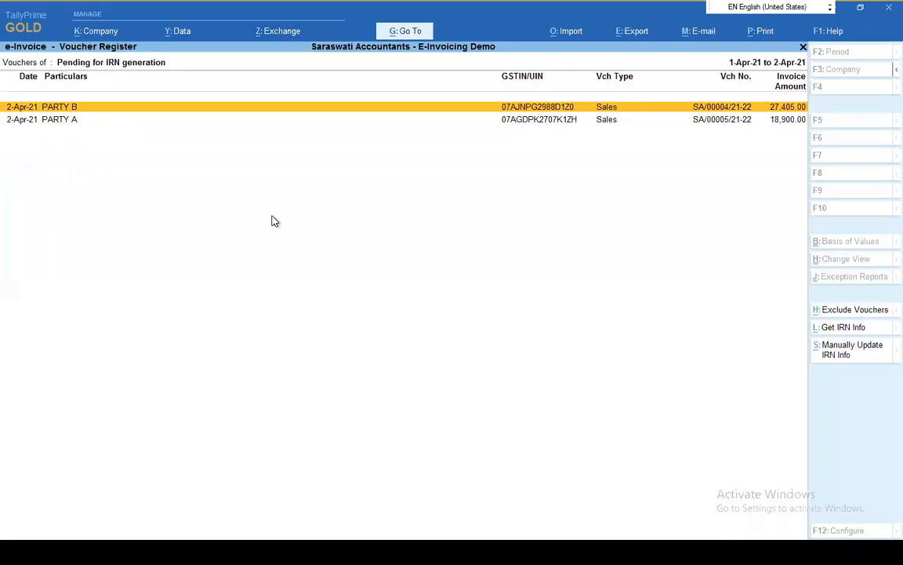
{"action": "left_click", "coordinate": [287, 36]}
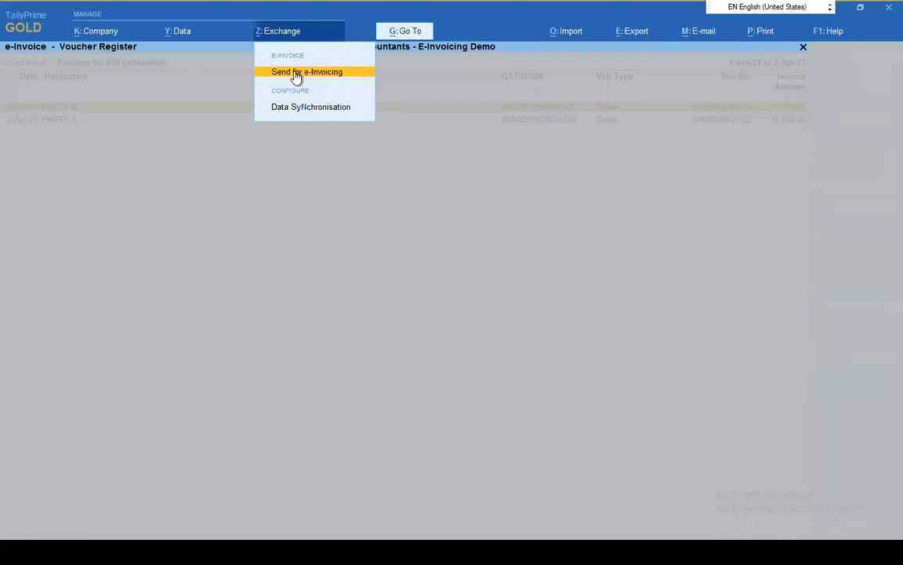
{"action": "left_click", "coordinate": [296, 74]}
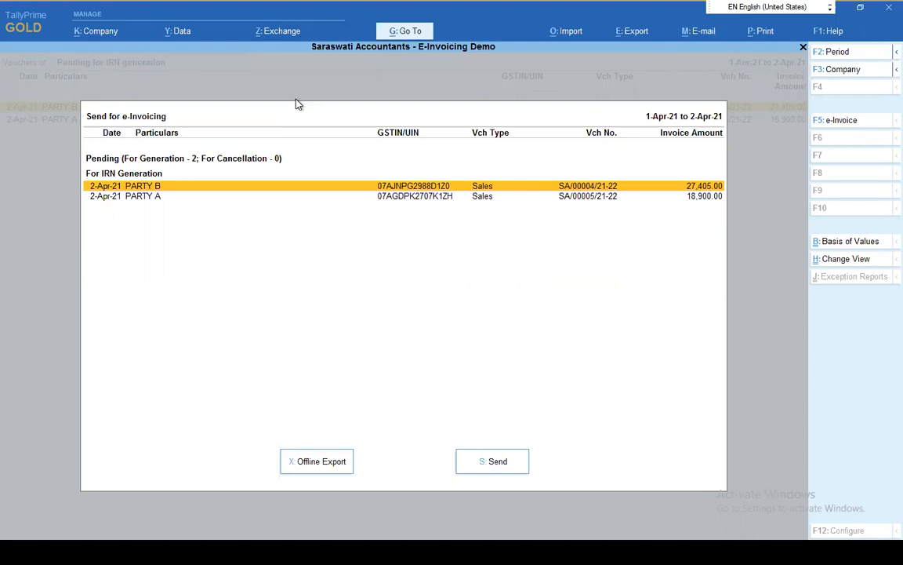
{"action": "key", "text": "space"}
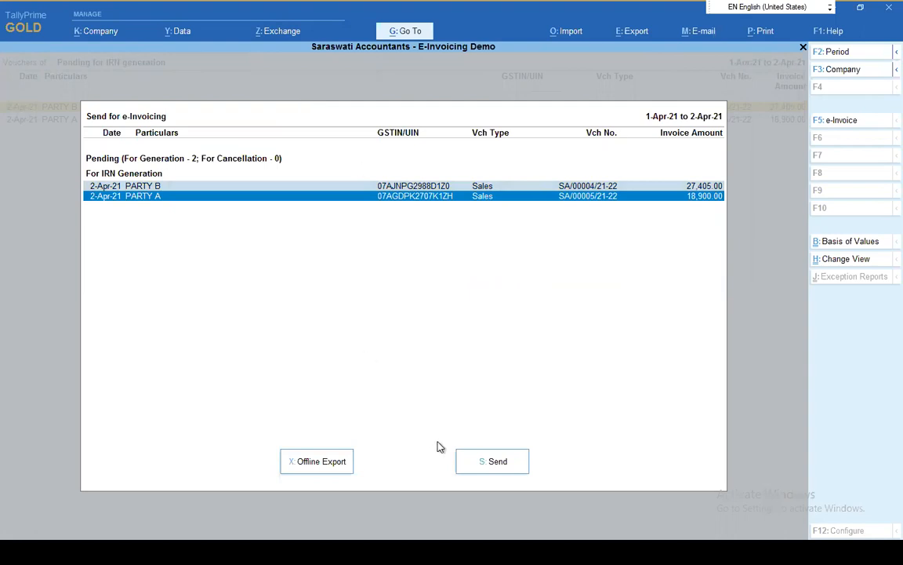
{"action": "left_click", "coordinate": [469, 466]}
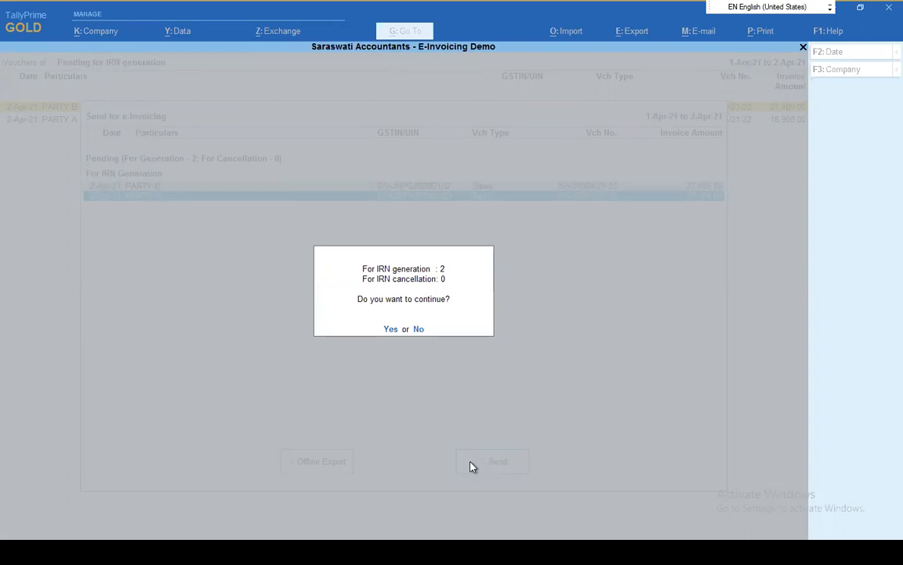
{"action": "key", "text": "y"}
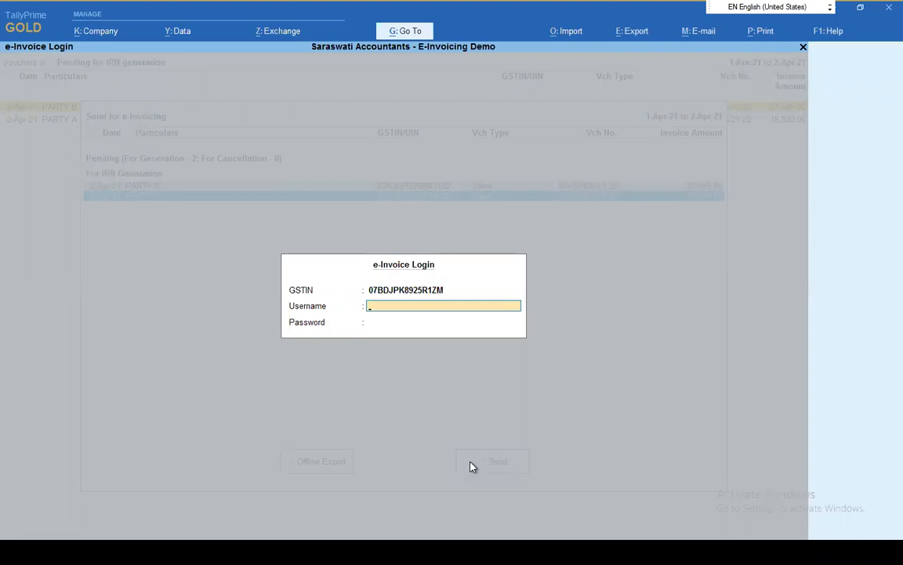
Switch to the presentation's TallyPrime demo and list the e-Invoice vouchers pending for IRN generation
{"action": "key", "text": "alt+Tab"}
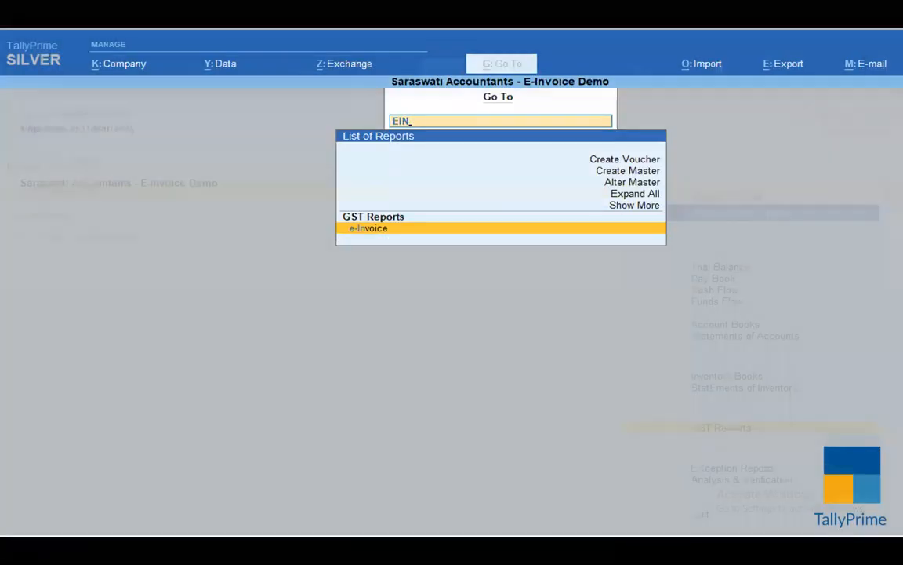
{"action": "key", "text": "Return"}
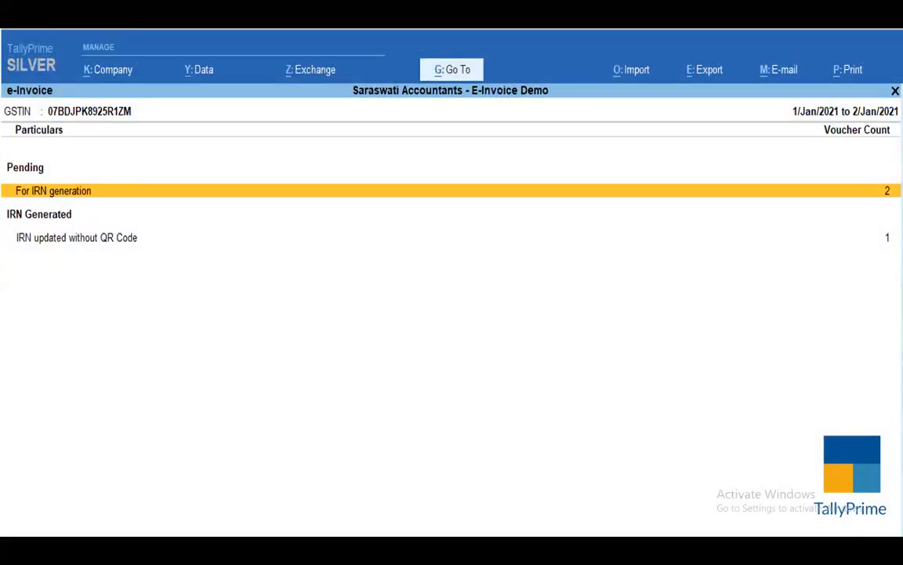
{"action": "key", "text": "Return"}
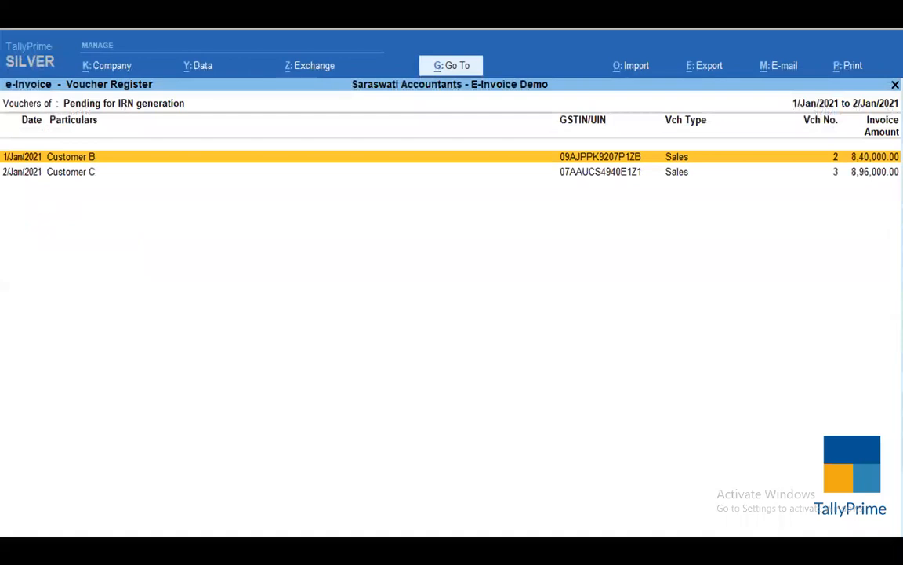
Send the selected Customer B sales voucher for e-Invoicing and confirm its IRN generation
{"action": "key", "text": "alt+z"}
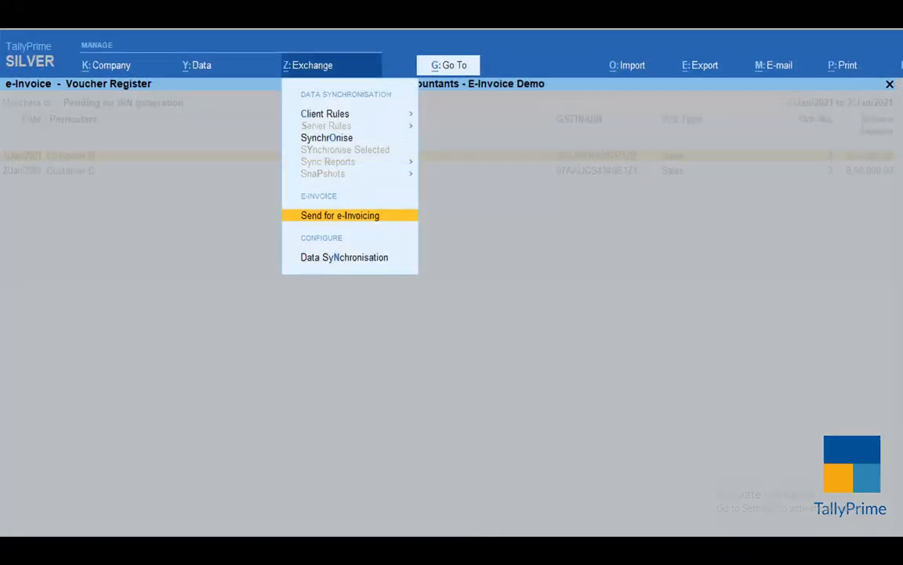
{"action": "key", "text": "Return"}
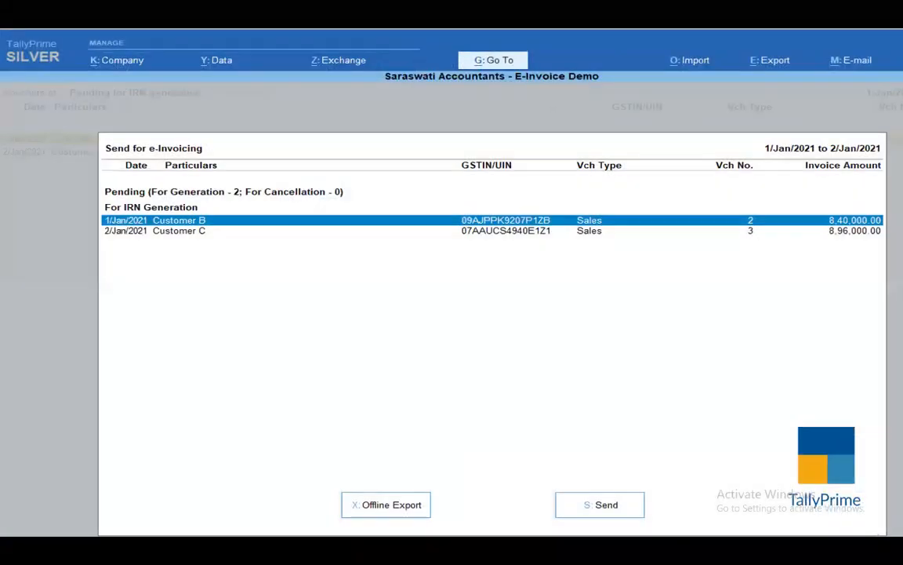
{"action": "key", "text": "s"}
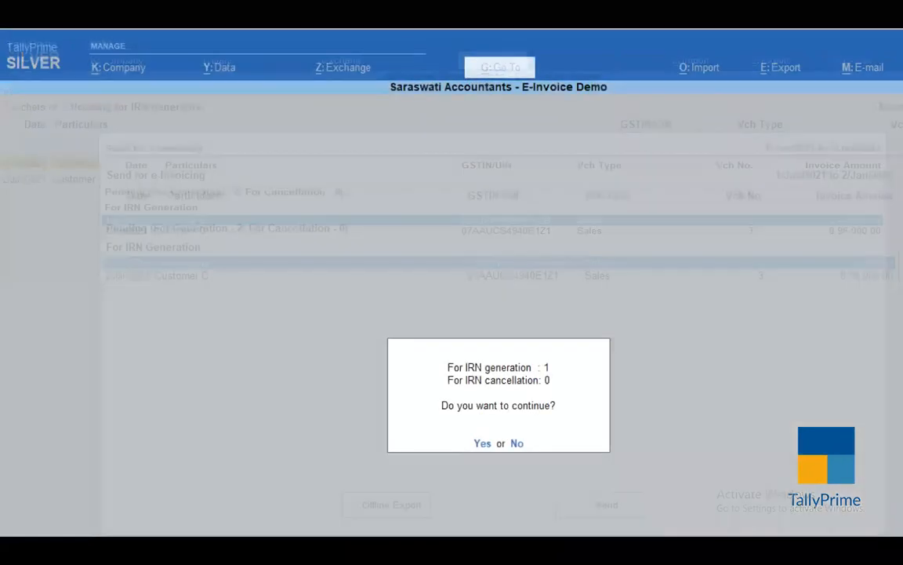
{"action": "key", "text": "y"}
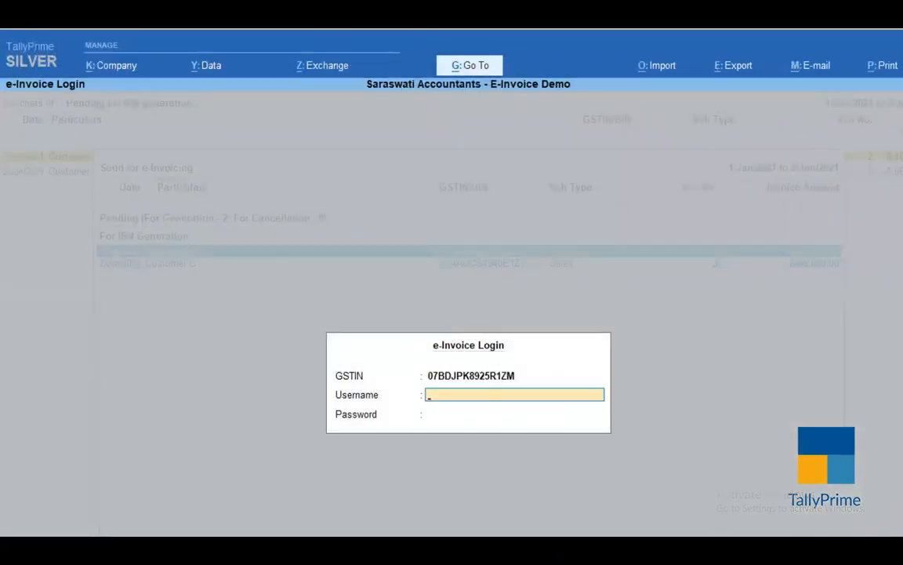
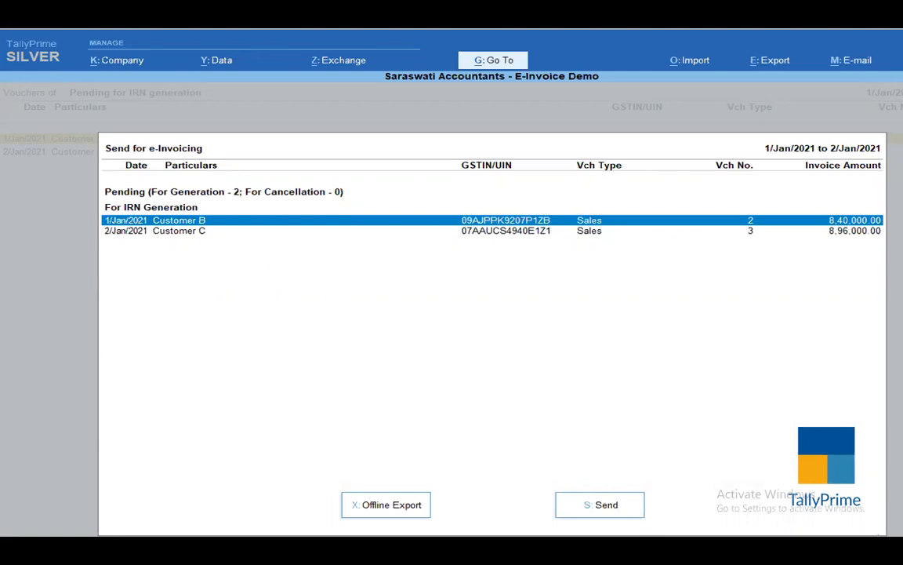
Send the selected pending sales vouchers for e-Invoicing in the presentation's demo and confirm IRN generation
{"action": "key", "text": "s"}
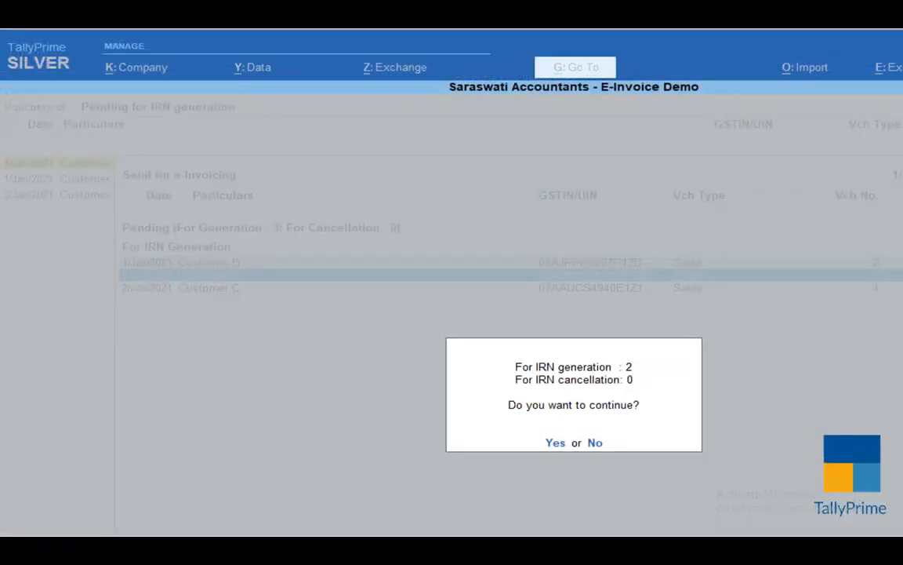
{"action": "key", "text": "y"}
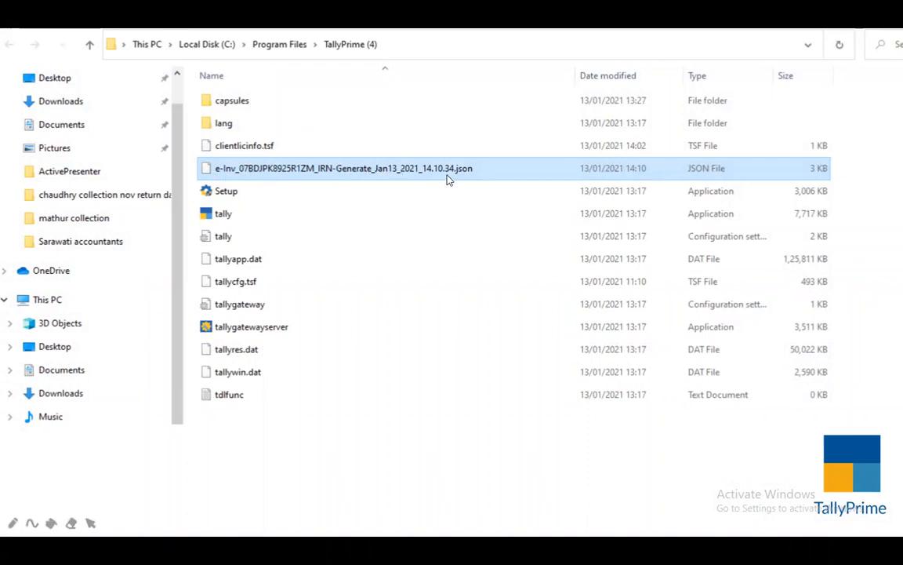
Switch to TallyPrime, export the pending PARTY B and PARTY A vouchers offline as JSON to D:\TALLY PRIME, and select the generated file
{"action": "key", "text": "alt+Tab"}
{"action": "key", "text": "alt+Tab"}
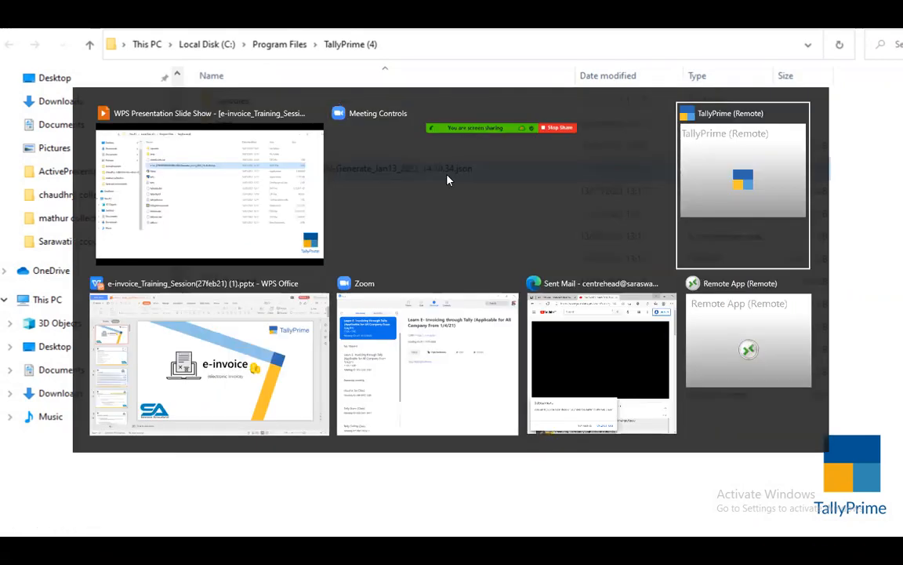
{"action": "key", "text": "Escape"}
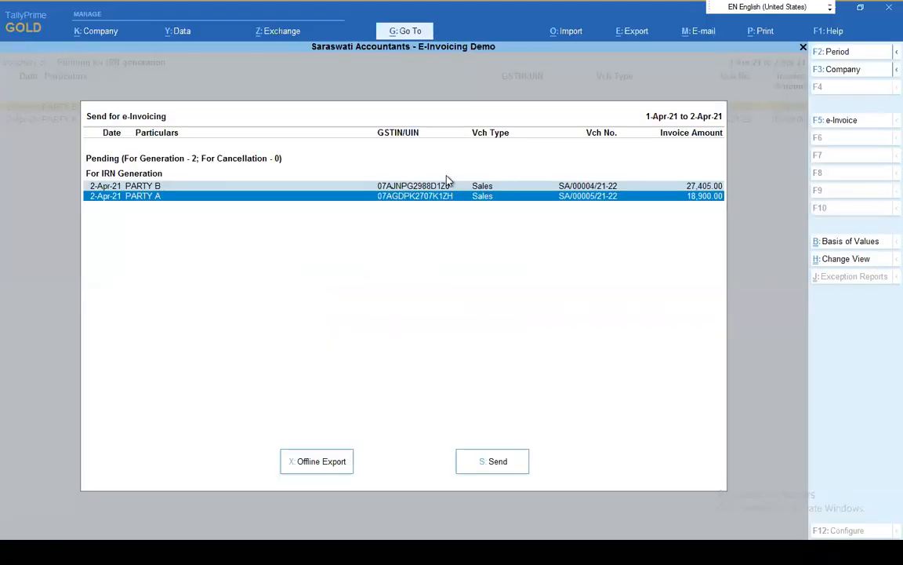
{"action": "left_click", "coordinate": [330, 463]}
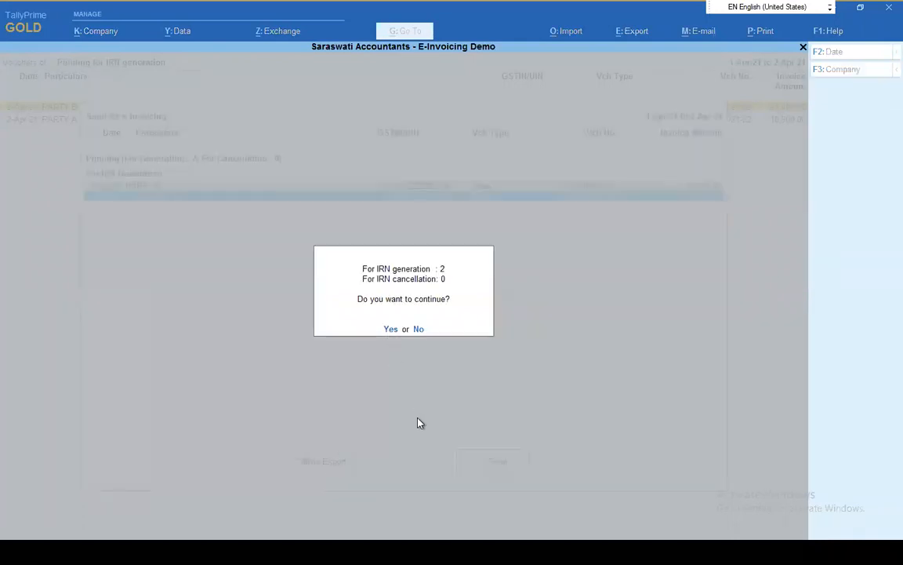
{"action": "key", "text": "y"}
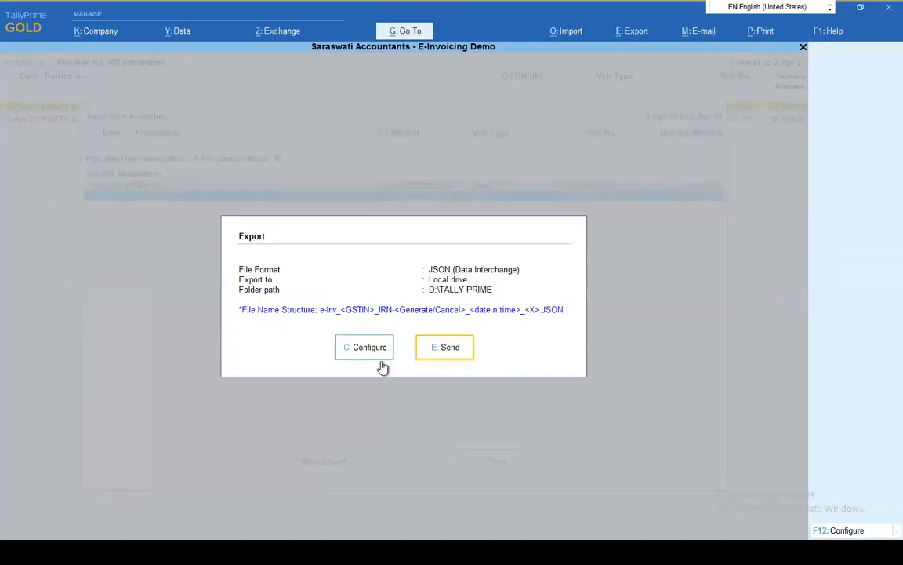
{"action": "left_click", "coordinate": [460, 354]}
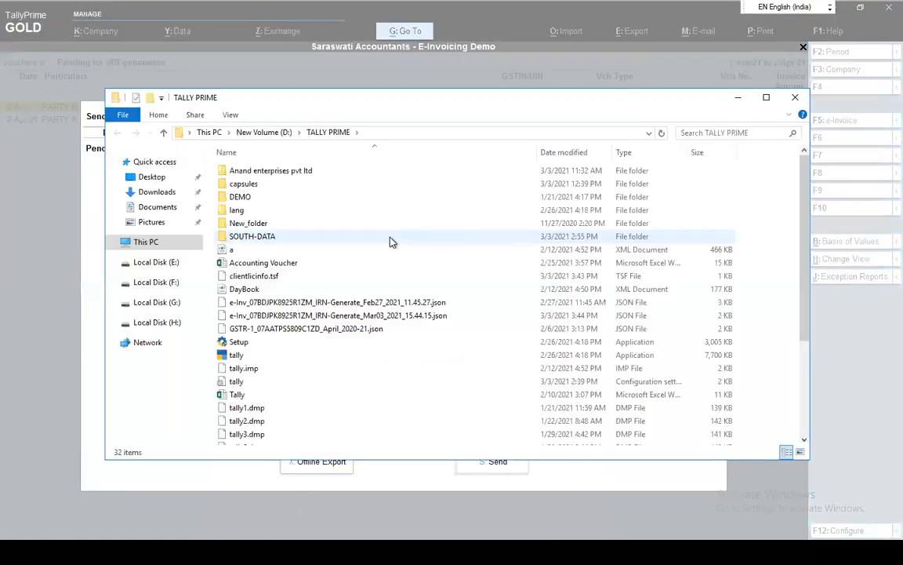
{"action": "left_click", "coordinate": [290, 315]}
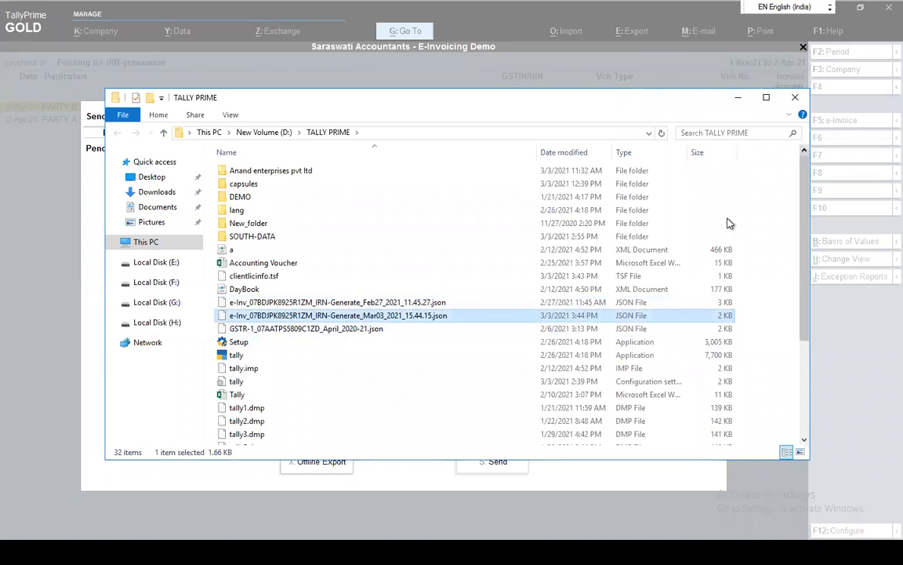
Switch back to the presentation slide show to watch the bulk upload demo for e-Invoice
{"action": "key", "text": "alt+Tab"}
{"action": "key", "text": "alt+Tab"}
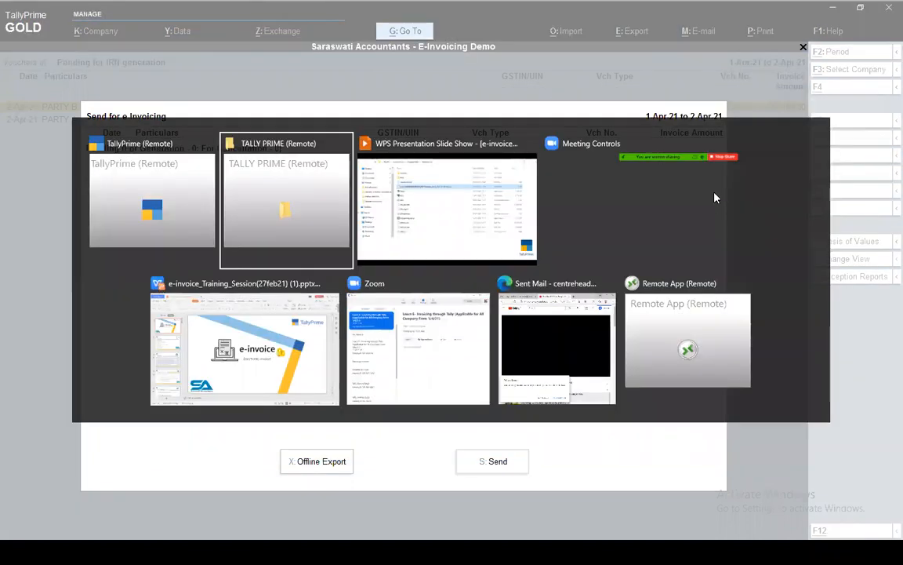
{"action": "key", "text": "alt+Tab"}
{"action": "key", "text": "alt+Tab"}
{"action": "key", "text": "alt+Tab"}
{"action": "key", "text": "alt+Tab"}
{"action": "key", "text": "alt+Tab"}
{"action": "key", "text": "alt+Tab"}
{"action": "key", "text": "alt+Tab"}
{"action": "key", "text": "alt+Tab"}
{"action": "key", "text": "alt+Tab"}
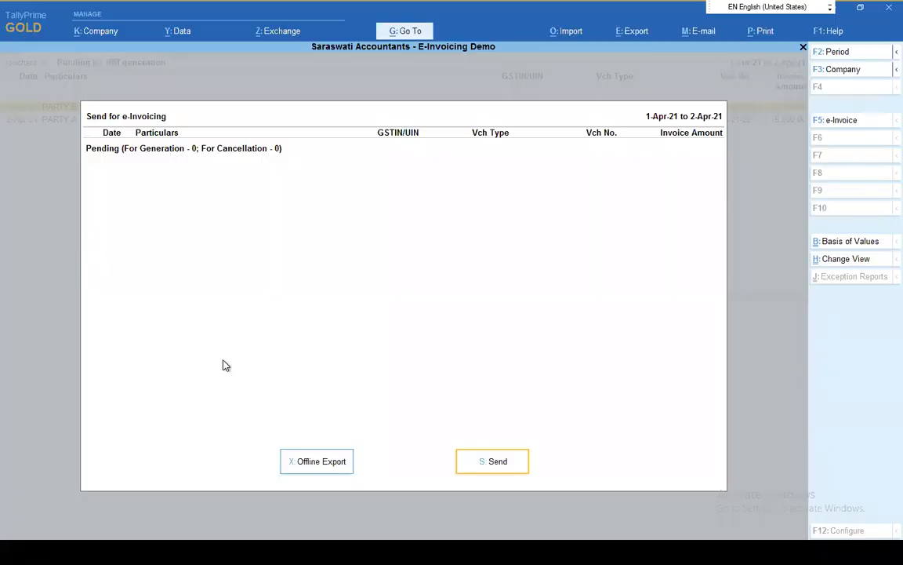
Return to TallyPrime, reopen the e-Invoice report from the Gateway of Tally, and list the vouchers exported for IRN generation
{"action": "key", "text": "Escape"}
{"action": "key", "text": "Escape"}
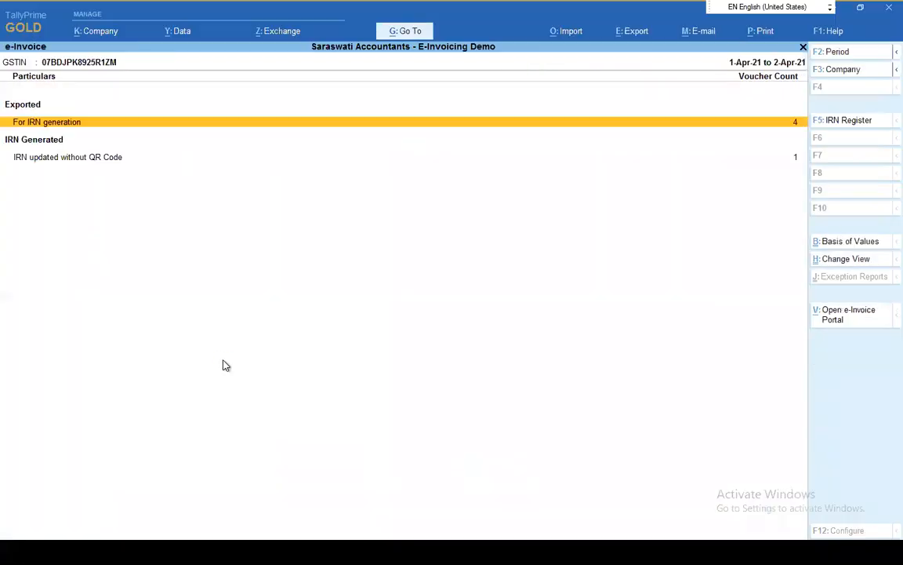
{"action": "key", "text": "Escape"}
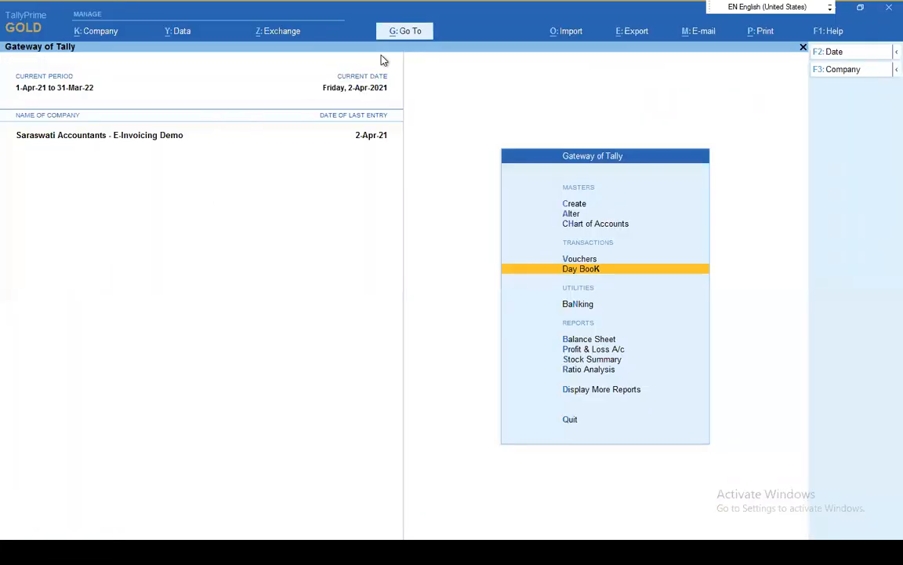
{"action": "left_click", "coordinate": [393, 36]}
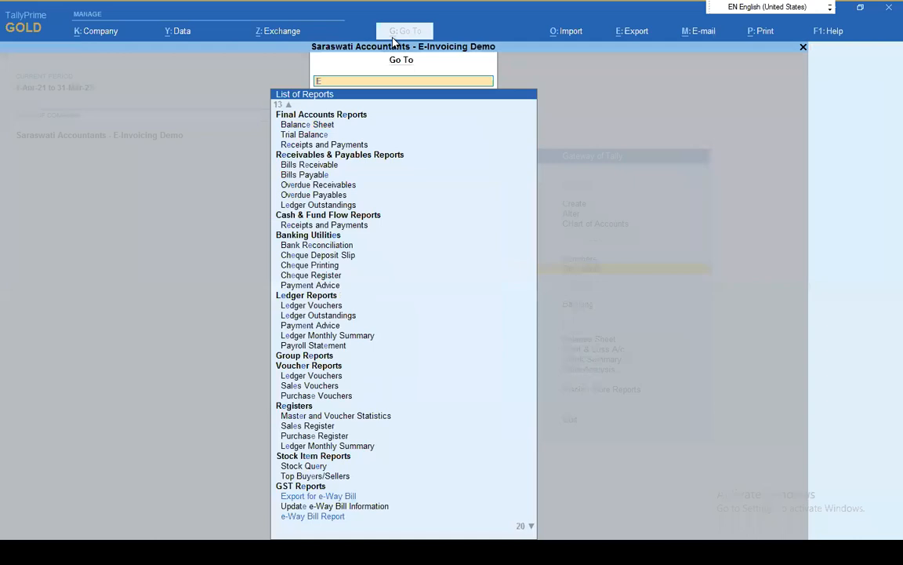
{"action": "type", "text": "In"}
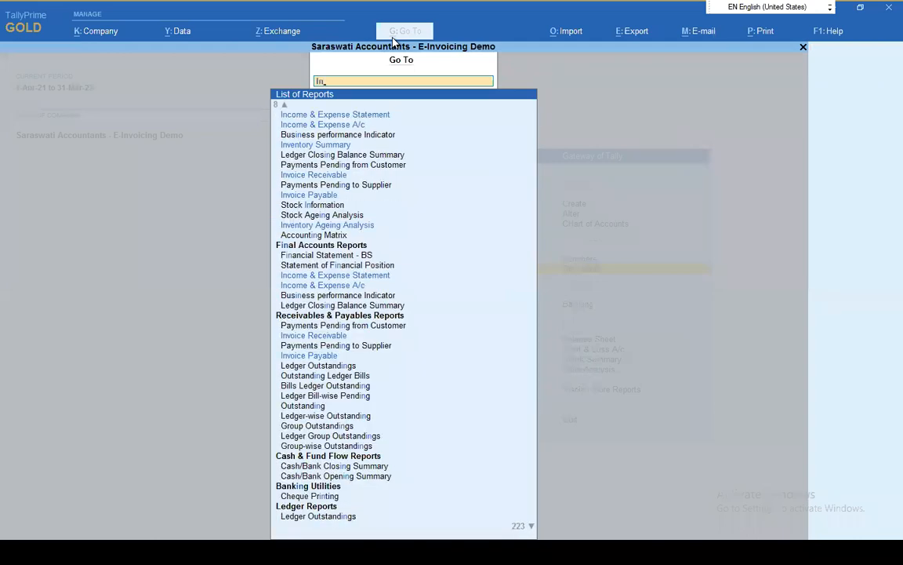
{"action": "type", "text": "voice"}
{"action": "key", "text": "Down"}
{"action": "key", "text": "Down"}
{"action": "key", "text": "Down"}
{"action": "key", "text": "Down"}
{"action": "key", "text": "Down"}
{"action": "key", "text": "Down"}
{"action": "key", "text": "Down"}
{"action": "key", "text": "Return"}
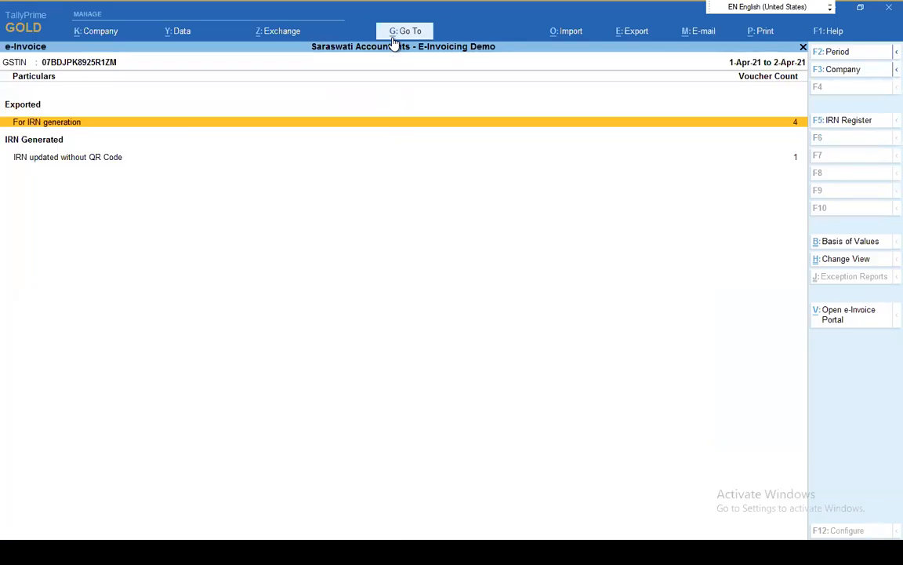
{"action": "key", "text": "Return"}
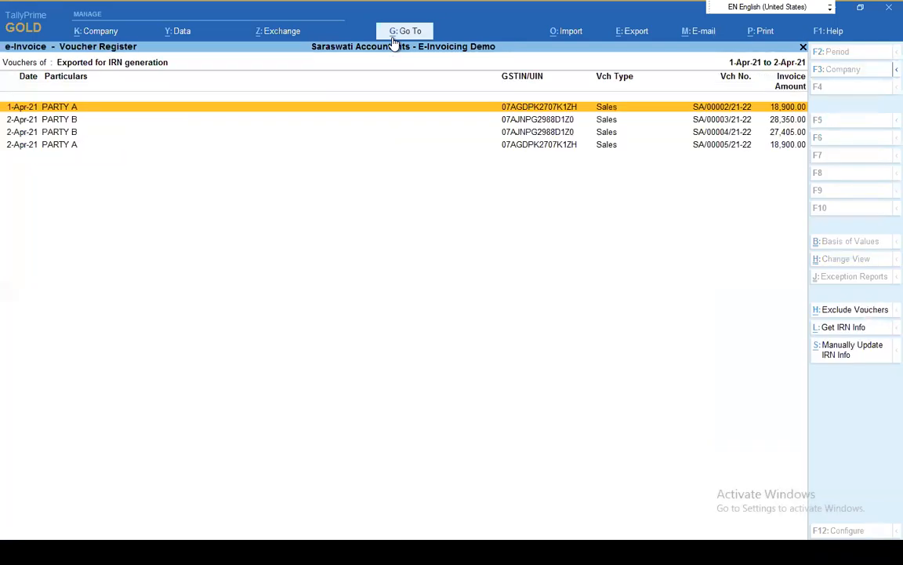
Manually update the IRN info of PARTY A voucher SA/00002/21-22, entering the IRN KSJKLJASDKLFJKLQJKL5J34KL5J34KL5J34KLJ5K35JK345J34K5J345K
{"action": "left_click", "coordinate": [292, 112]}
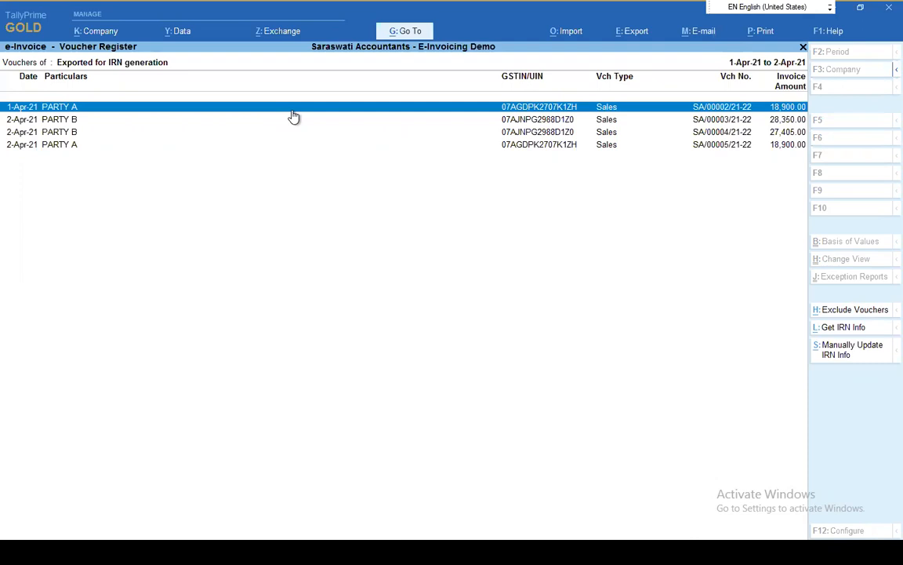
{"action": "left_click", "coordinate": [860, 358]}
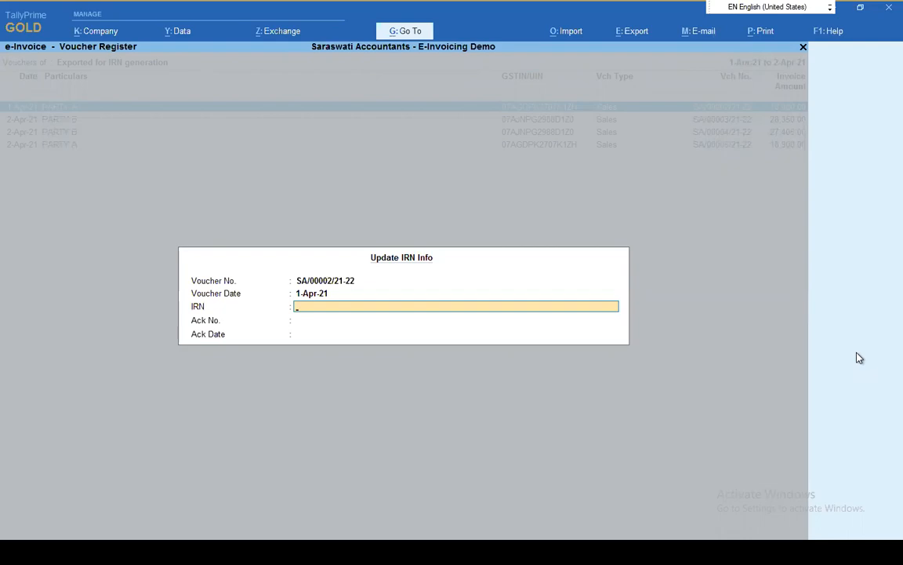
{"action": "key", "text": "alt+Tab"}
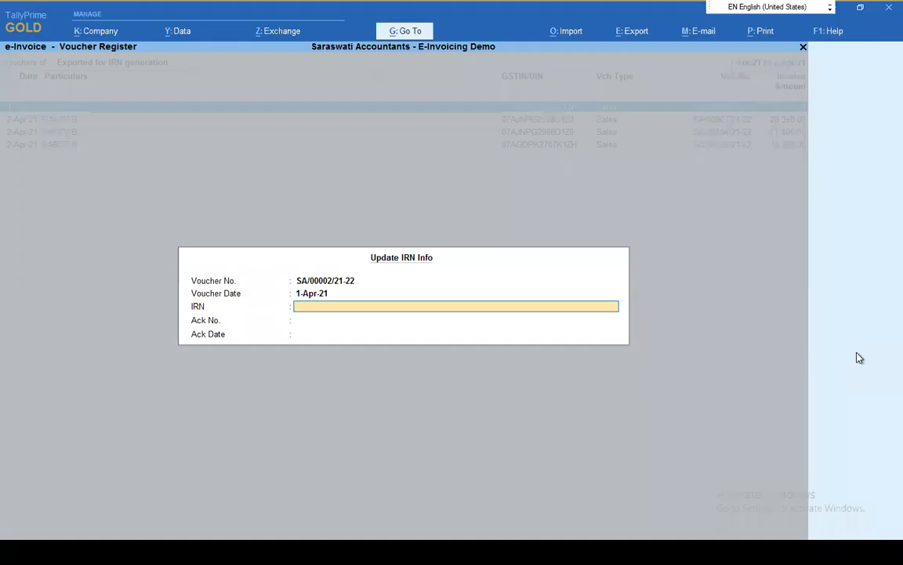
{"action": "type", "text": "Kfklsadjfkljkl"}
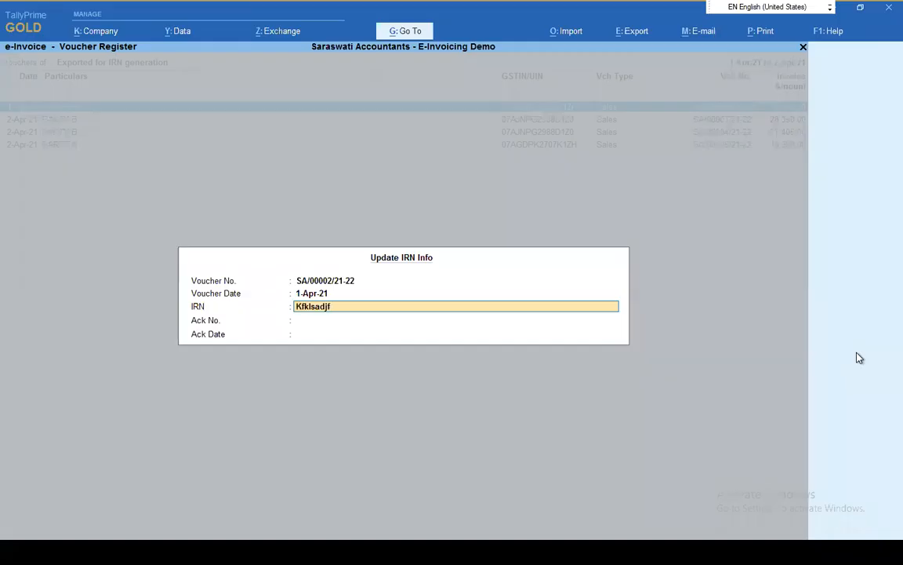
{"action": "key", "text": "BackSpace"}
{"action": "key", "text": "BackSpace"}
{"action": "key", "text": "BackSpace"}
{"action": "key", "text": "BackSpace"}
{"action": "key", "text": "BackSpace"}
{"action": "key", "text": "BackSpace"}
{"action": "key", "text": "BackSpace"}
{"action": "key", "text": "BackSpace"}
{"action": "key", "text": "BackSpace"}
{"action": "key", "text": "BackSpace"}
{"action": "key", "text": "BackSpace"}
{"action": "key", "text": "BackSpace"}
{"action": "key", "text": "BackSpace"}
{"action": "type", "text": "SJKLJASDKLFJKLQJKL5J34KL5J34KL5J"}
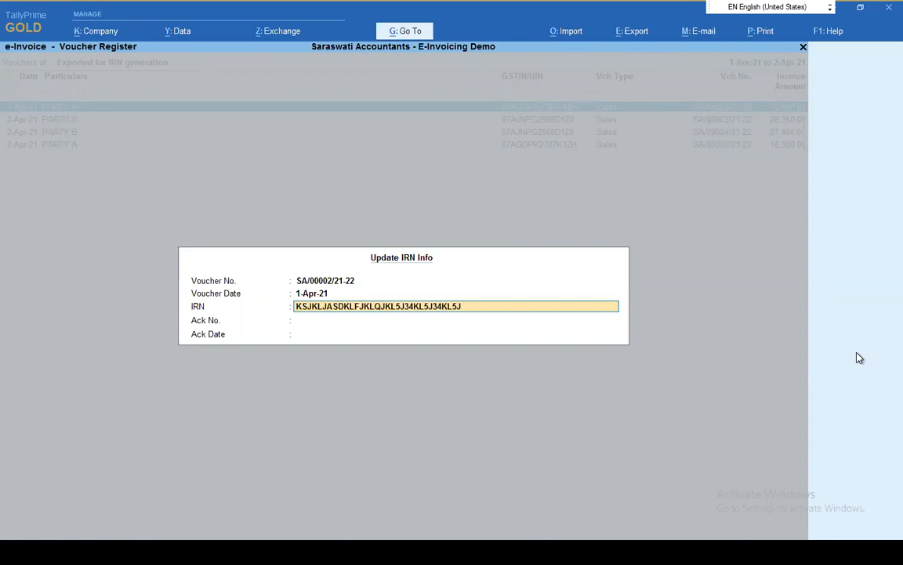
{"action": "type", "text": "34KLJ5K35JK345J34K5J345K"}
{"action": "key", "text": "Return"}
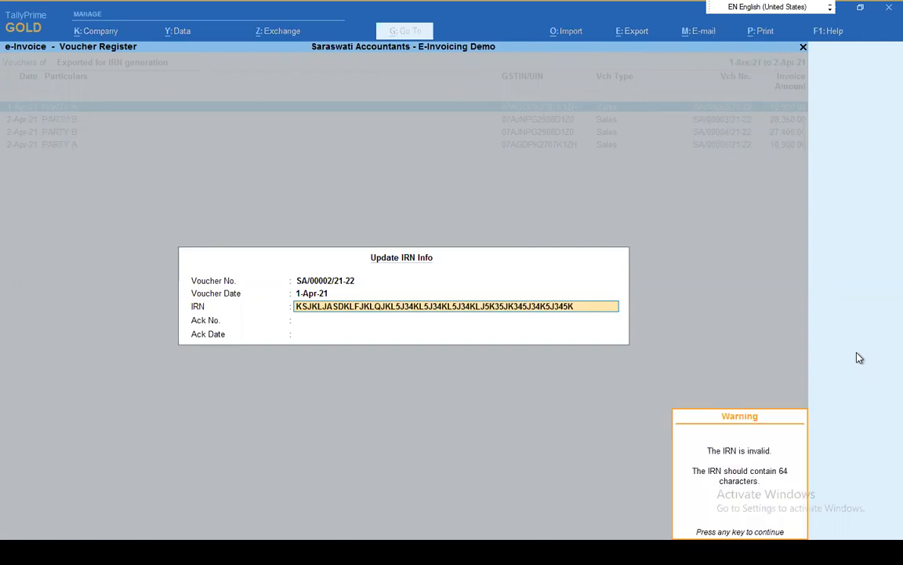
{"action": "key", "text": "Return"}
{"action": "type", "text": "435345534534"}
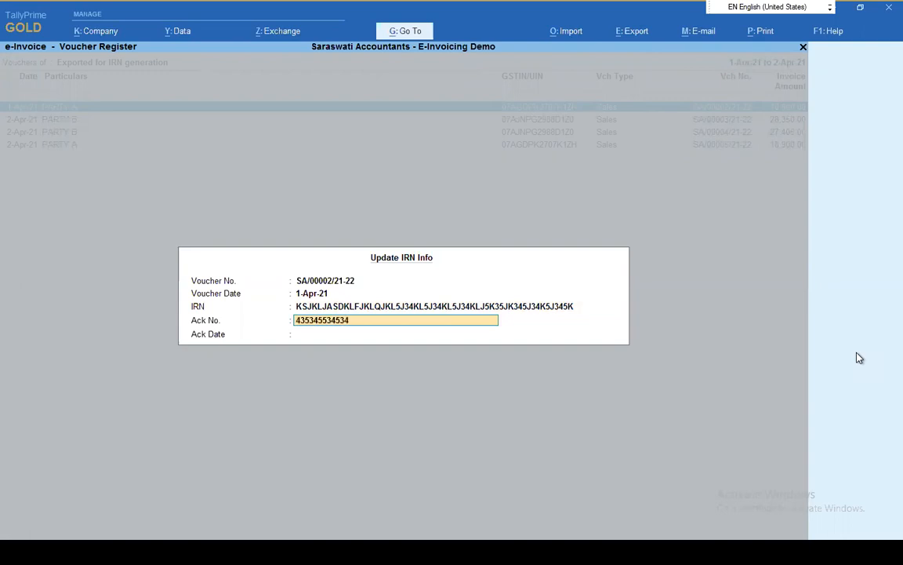
{"action": "key", "text": "Return"}
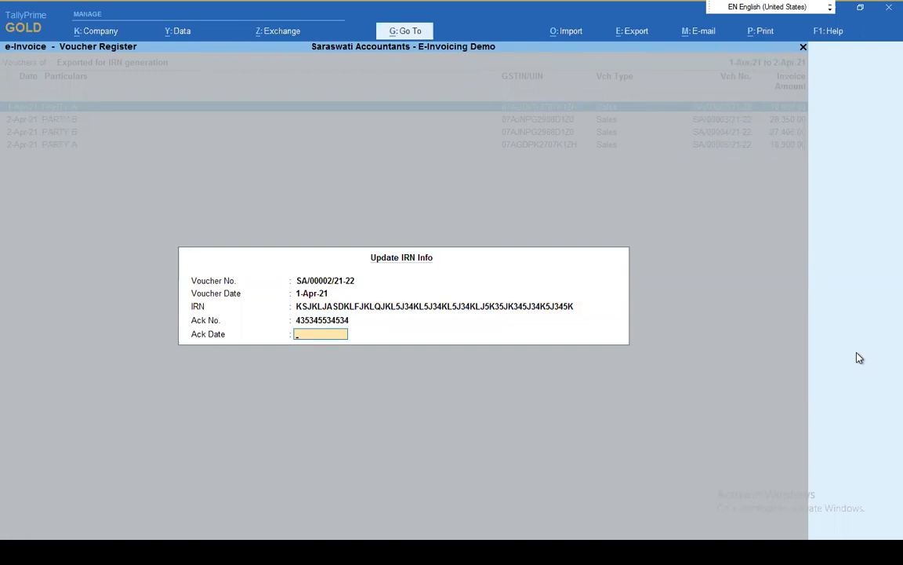
{"action": "type", "text": "1"}
{"action": "type", "text": " 1"}
{"action": "key", "text": "Return"}
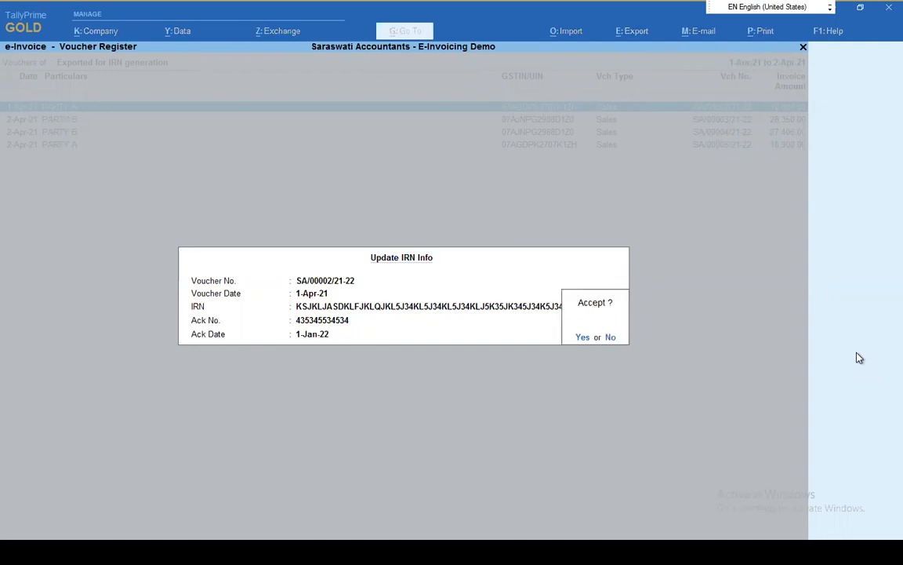
{"action": "key", "text": "n"}
{"action": "key", "text": "BackSpace"}
{"action": "key", "text": "BackSpace"}
{"action": "key", "text": "BackSpace"}
{"action": "key", "text": "BackSpace"}
{"action": "key", "text": "BackSpace"}
{"action": "key", "text": "BackSpace"}
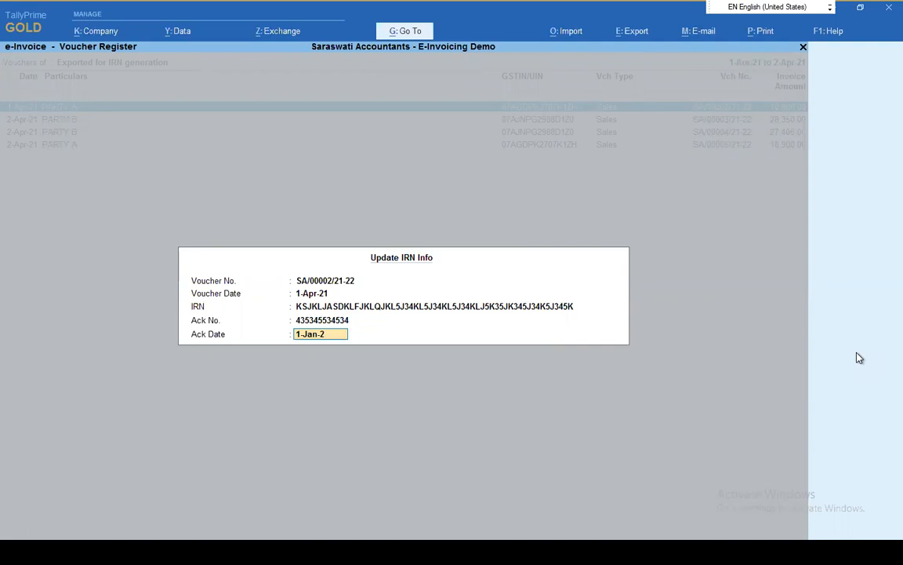
{"action": "type", "text": "4-2021"}
{"action": "key", "text": "Return"}
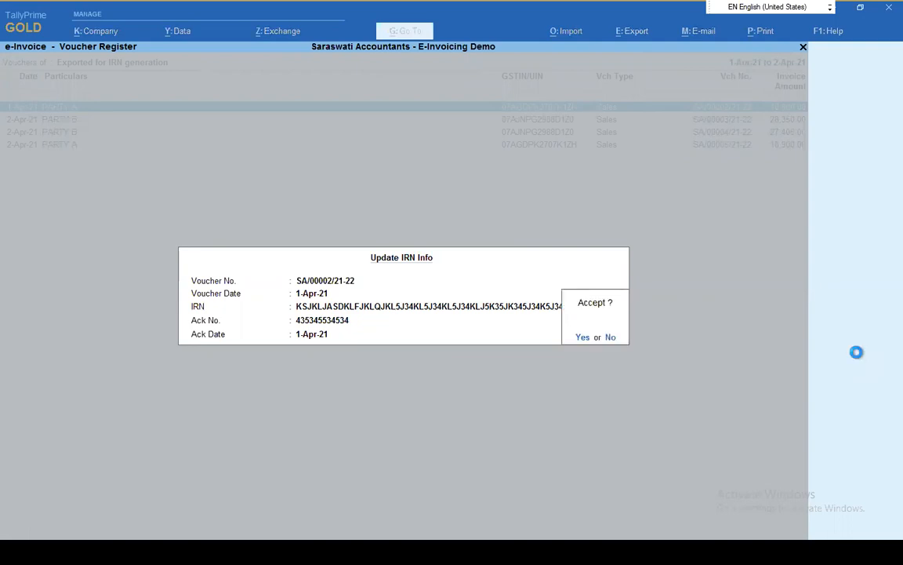
{"action": "key", "text": "Return"}
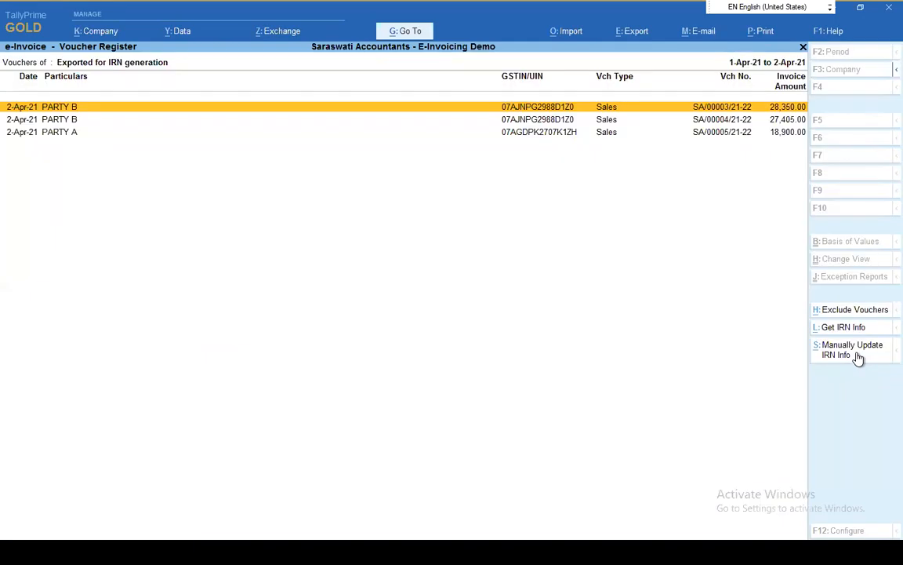
List the vouchers whose IRN was updated without a QR code and open PARTY A voucher SA/00002/21-22
{"action": "key", "text": "Escape"}
{"action": "key", "text": "Down"}
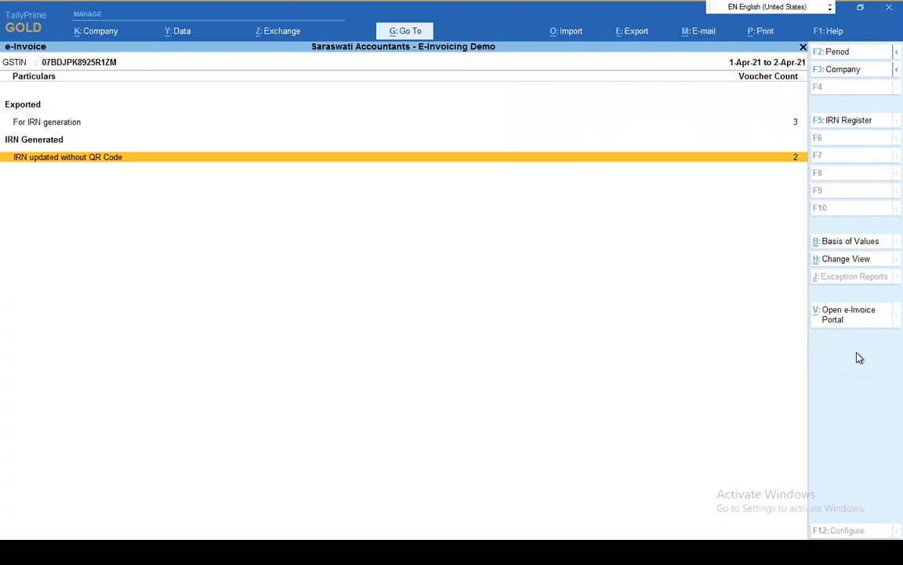
{"action": "key", "text": "Return"}
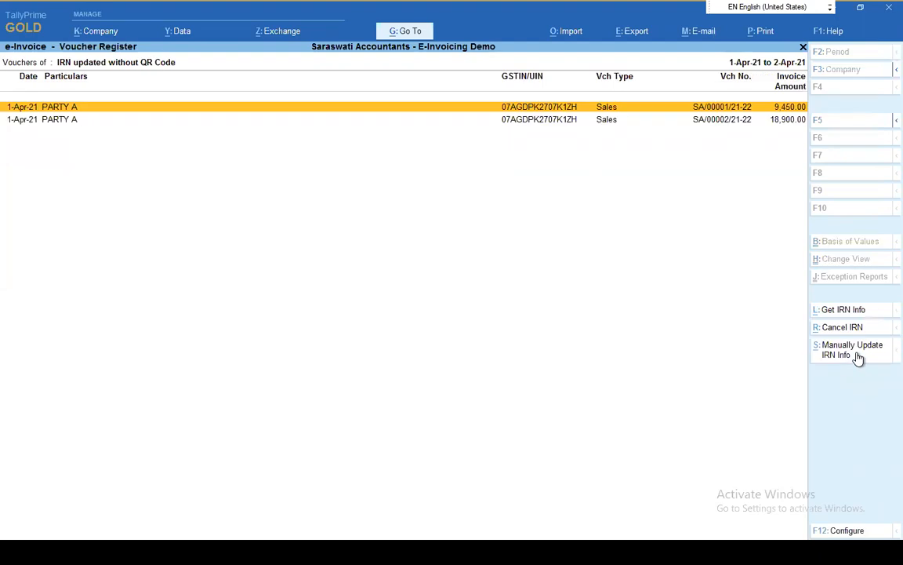
{"action": "key", "text": "Down"}
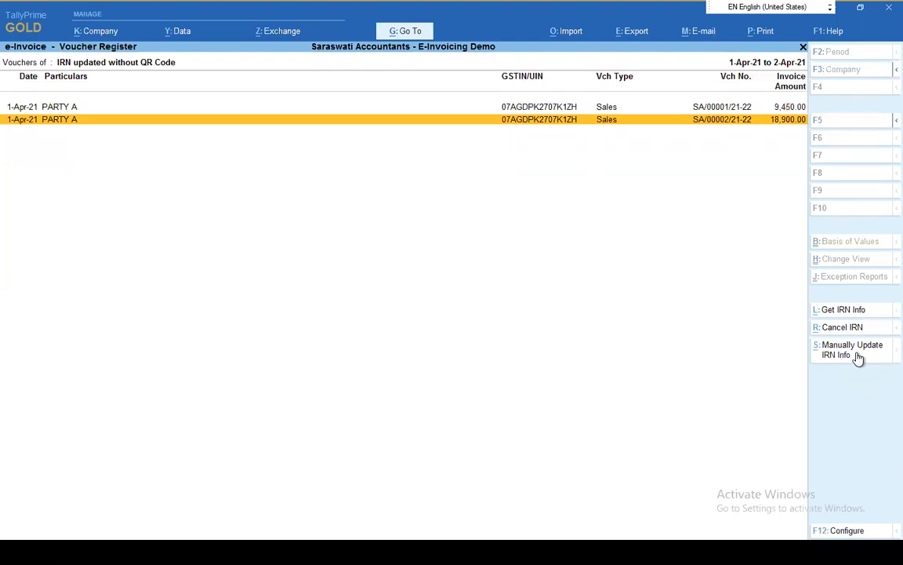
{"action": "key", "text": "Return"}
Preview the voucher's Tax Invoice print, examine the IRN and acknowledgement details at the top up close, and close the preview
{"action": "key", "text": "alt+p"}
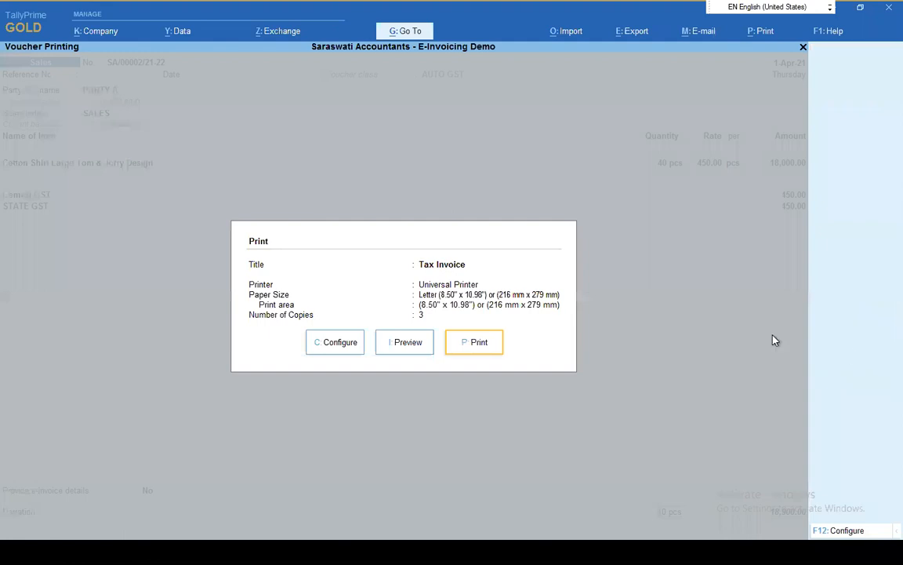
{"action": "left_click", "coordinate": [409, 347]}
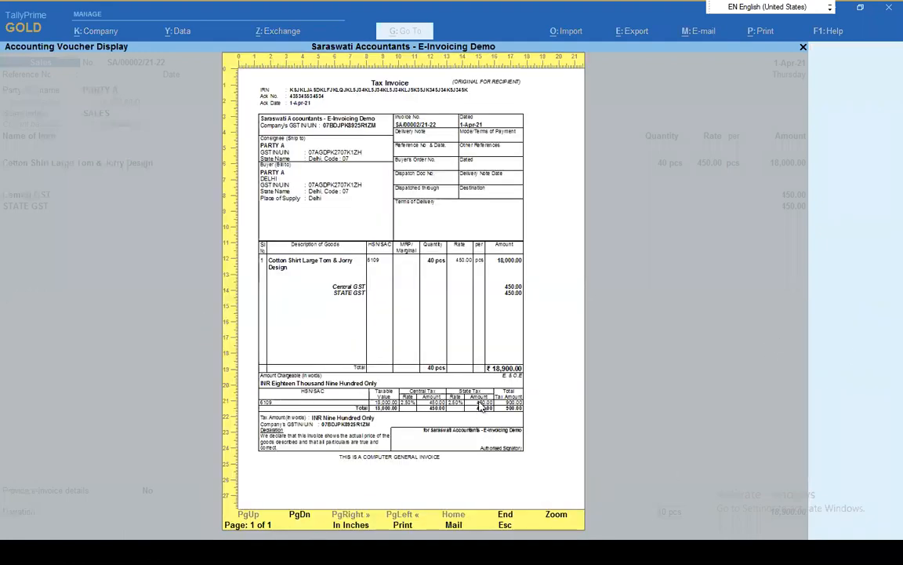
{"action": "left_click", "coordinate": [305, 107]}
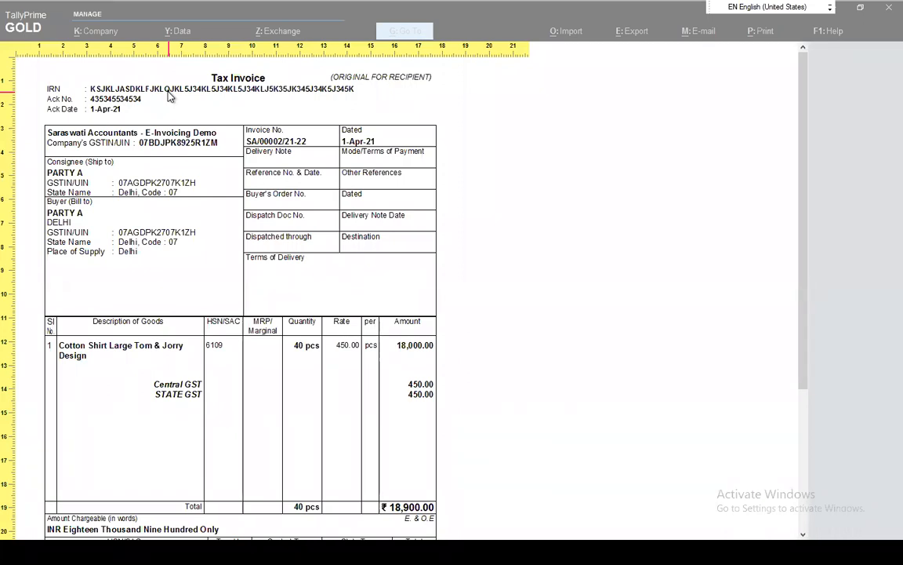
{"action": "key", "text": "Escape"}
Close the print settings and PARTY A voucher SA/00002/21-22 without changes, and return to the e-Invoice overview
{"action": "key", "text": "Escape"}
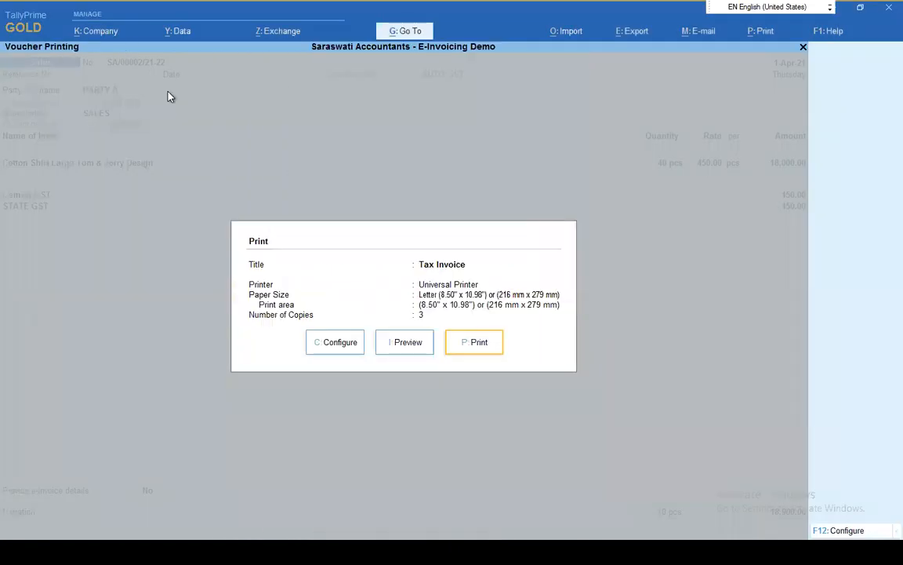
{"action": "key", "text": "Escape"}
{"action": "key", "text": "Escape"}
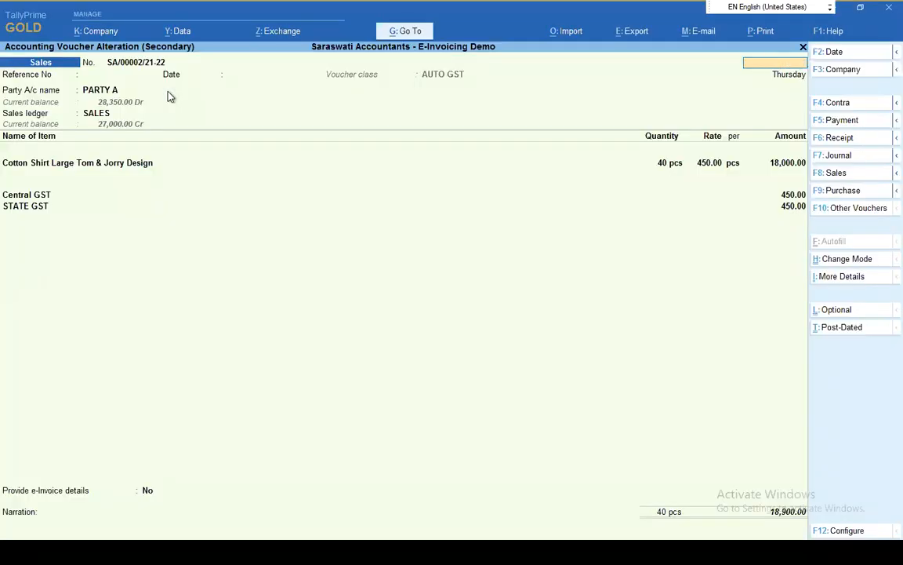
{"action": "key", "text": "Escape"}
{"action": "key", "text": "Return"}
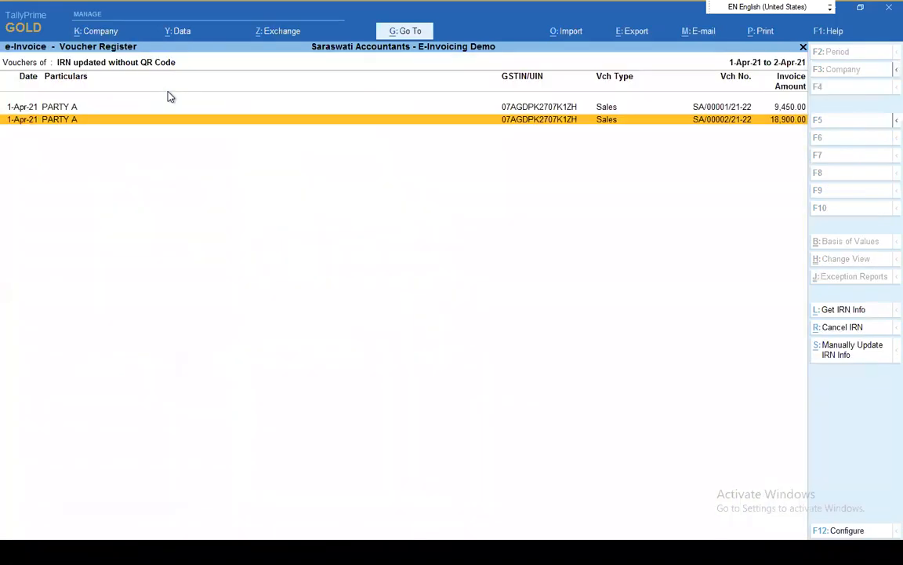
{"action": "key", "text": "Escape"}
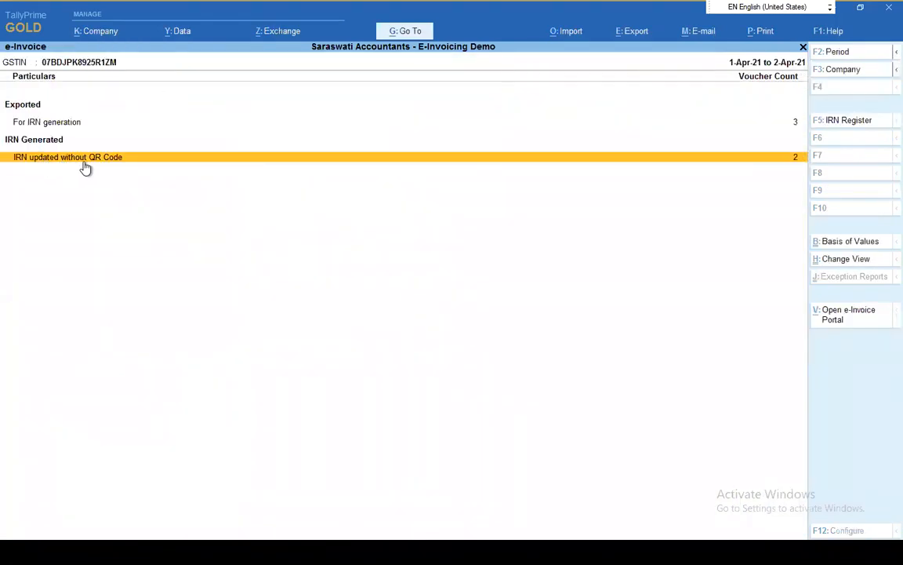
Select PARTY A voucher SA/00001/21-22 among the IRNs updated without QR code and get its e-Invoice details with Get IRN Info
{"action": "key", "text": "Return"}
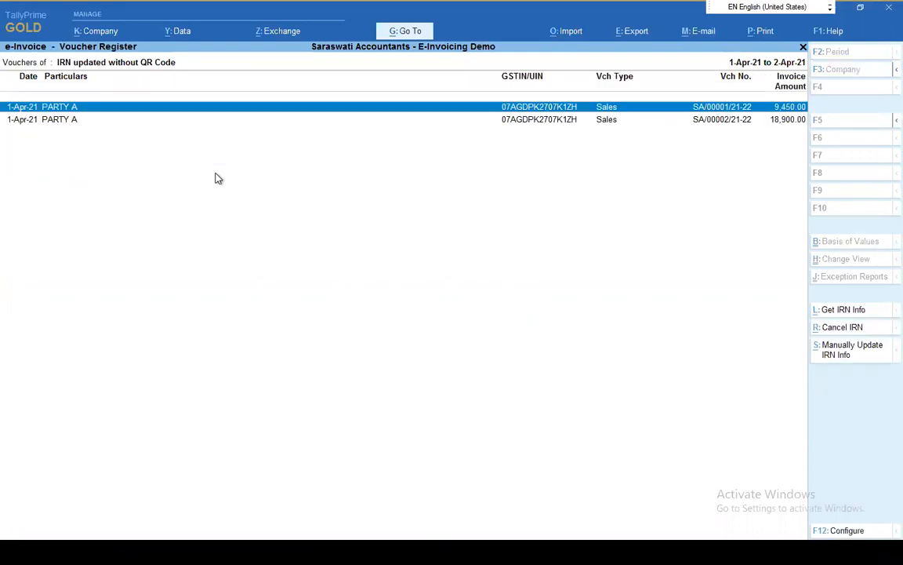
{"action": "left_click", "coordinate": [863, 313]}
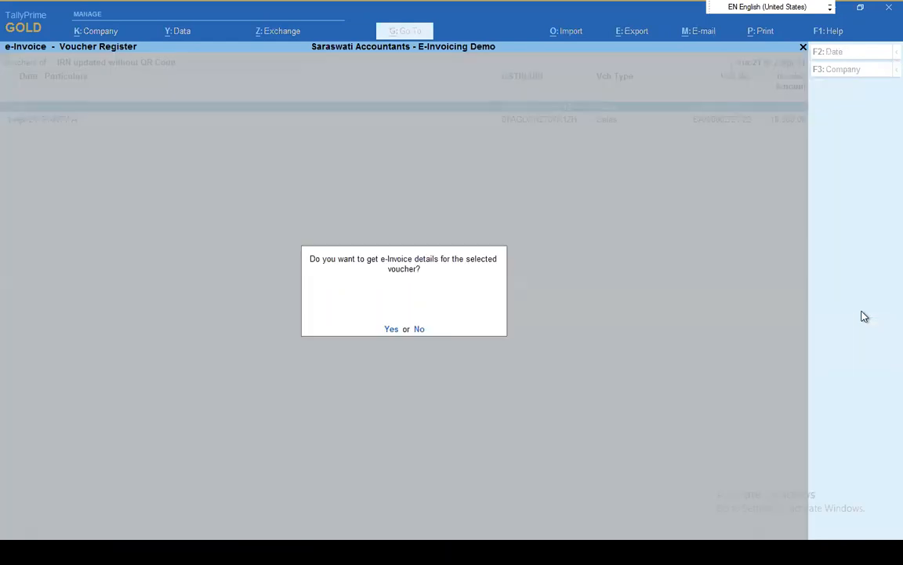
{"action": "key", "text": "Return"}
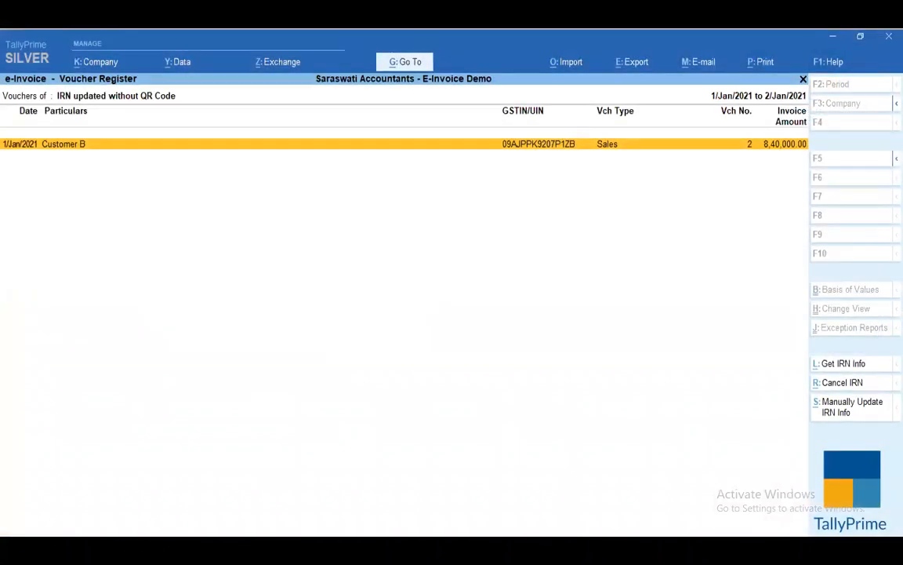
{"action": "key", "text": "alt+i"}
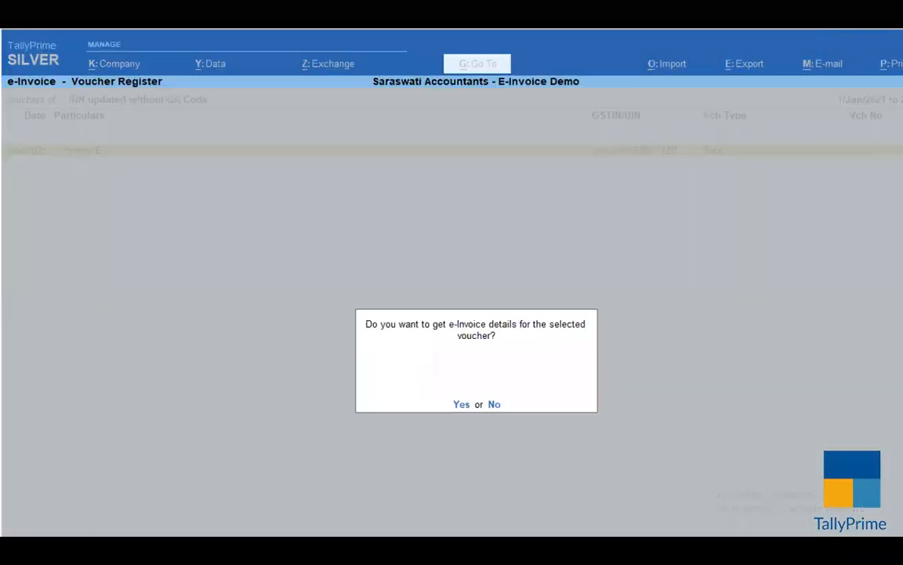
{"action": "key", "text": "y"}
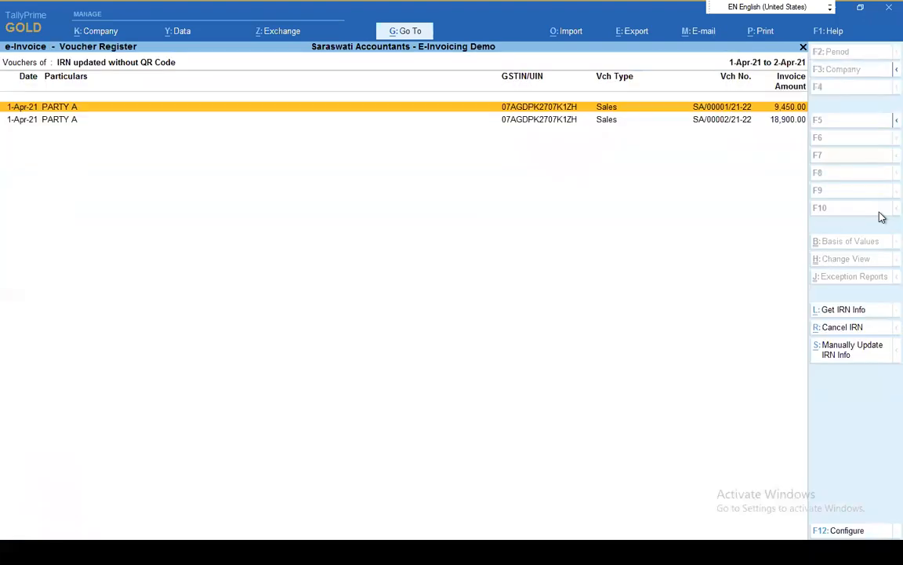
Reopen the list of IRNs updated without QR code and mark the IRN of PARTY A voucher SA/00001/21-22 as cancelled
{"action": "key", "text": "Escape"}
{"action": "key", "text": "Return"}
{"action": "key", "text": "space"}
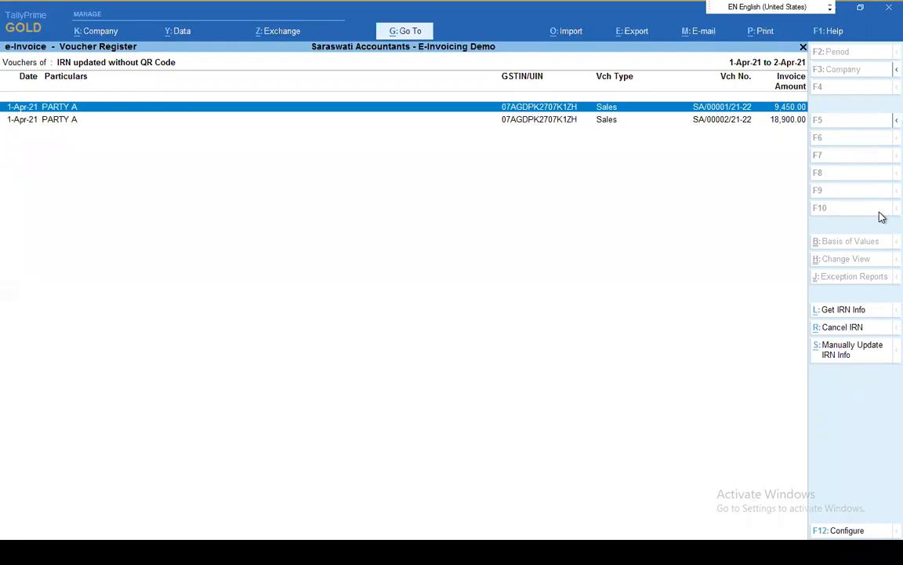
{"action": "left_click", "coordinate": [841, 332]}
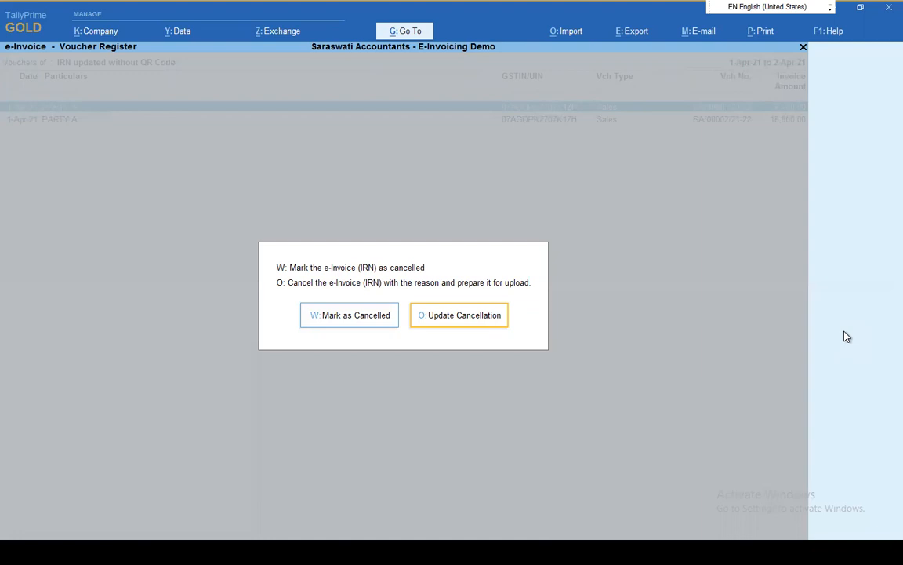
{"action": "left_click", "coordinate": [377, 321]}
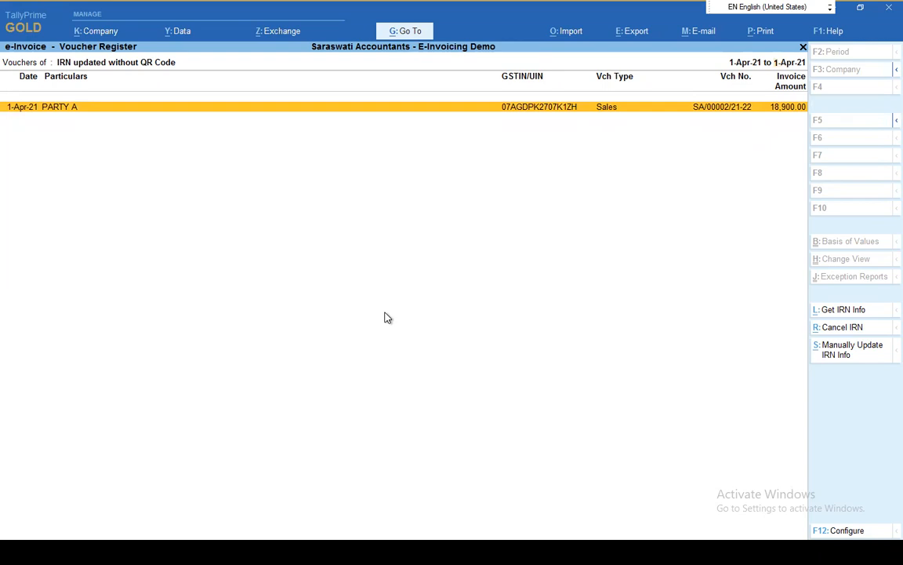
Preview the Tax Invoice print of PARTY A voucher SA/00002/21-22, then close the preview and the voucher without changes
{"action": "key", "text": "Return"}
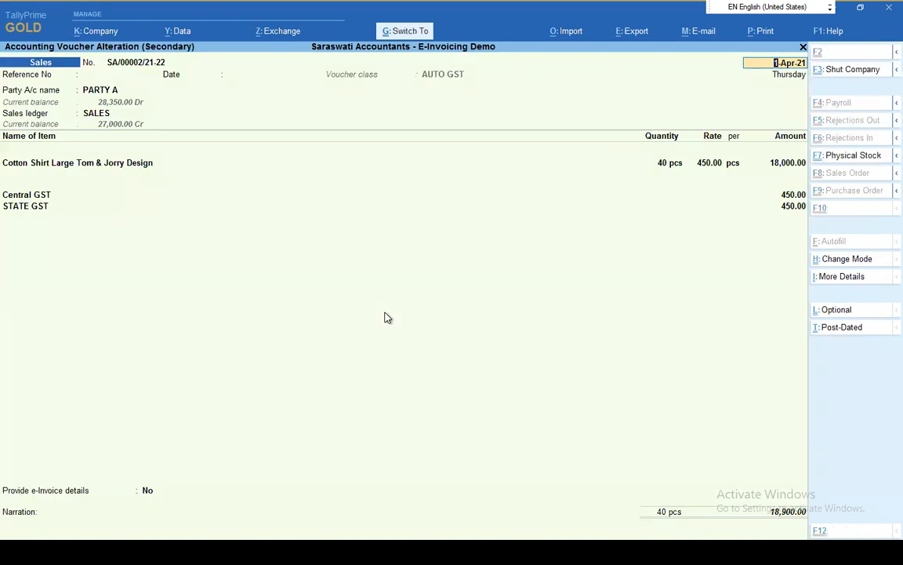
{"action": "key", "text": "alt+p"}
{"action": "left_click", "coordinate": [394, 338]}
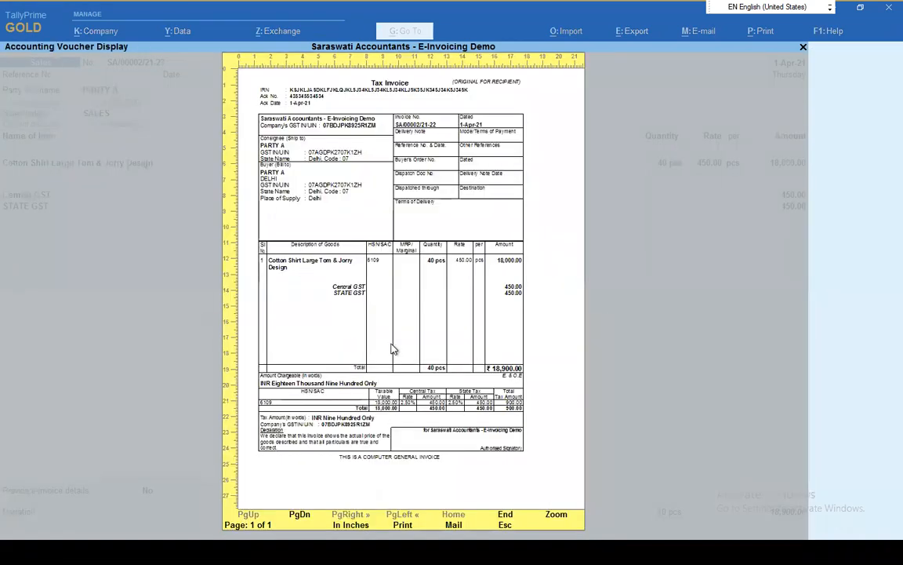
{"action": "key", "text": "Escape"}
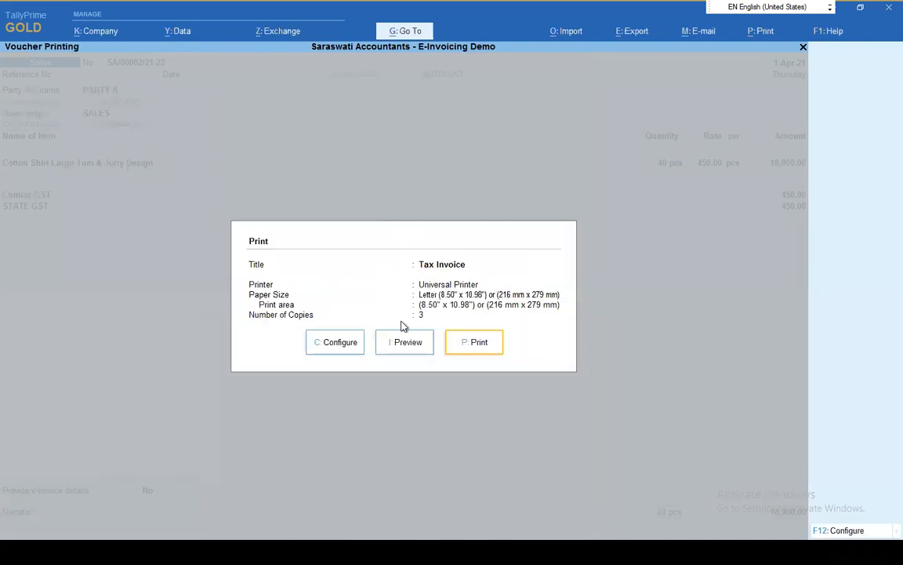
{"action": "key", "text": "Escape"}
{"action": "key", "text": "Escape"}
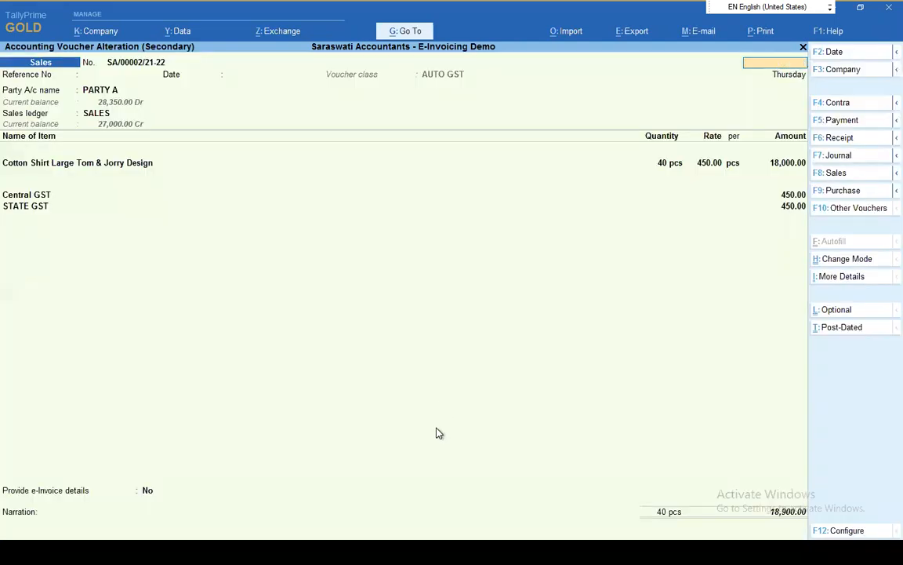
Examine the vouchers marked as IRN cancelled in the e-Invoice report, and return to the overview
{"action": "key", "text": "Escape"}
{"action": "key", "text": "y"}
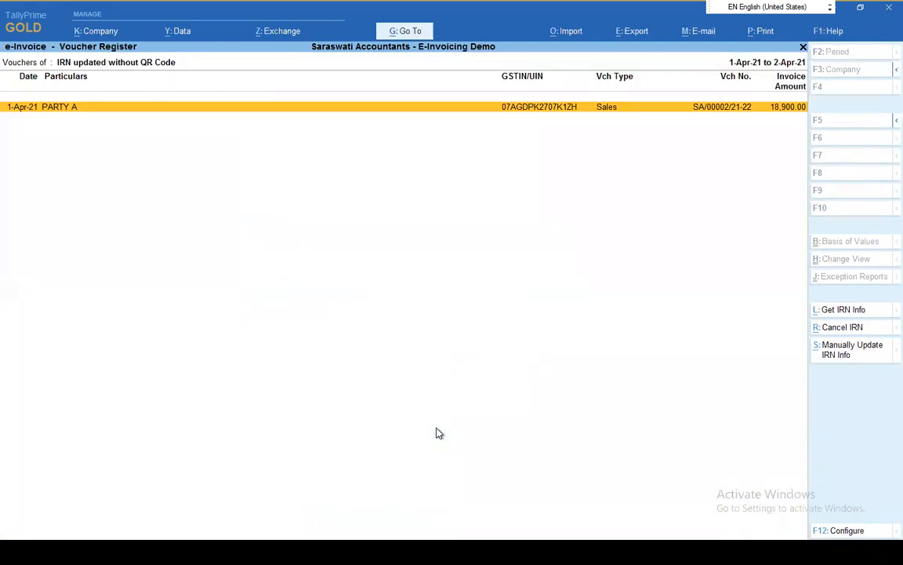
{"action": "key", "text": "Escape"}
{"action": "key", "text": "Down"}
{"action": "key", "text": "Down"}
{"action": "key", "text": "Up"}
{"action": "key", "text": "Down"}
{"action": "key", "text": "Return"}
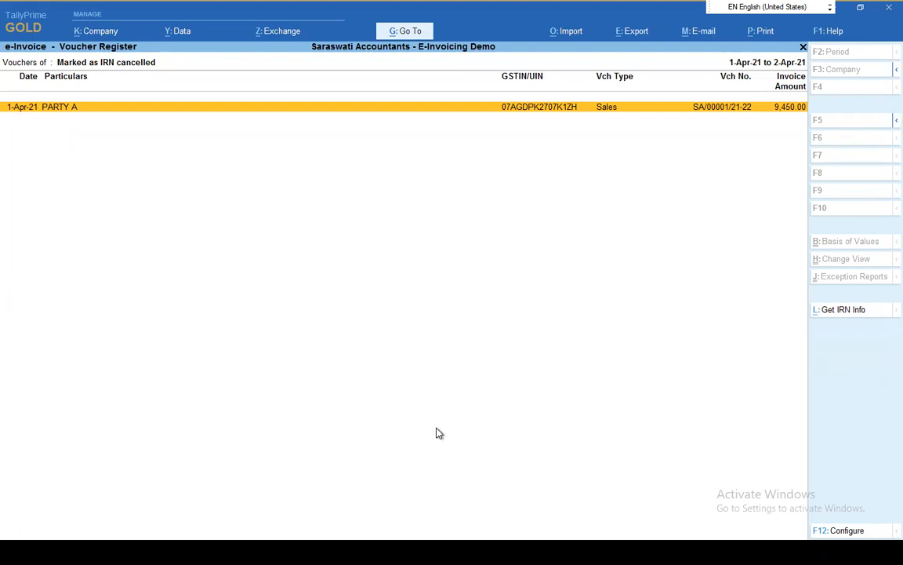
{"action": "key", "text": "Escape"}
Cancel the IRN of PARTY A voucher SA/00002/21-22 through Update Cancellation, with reason 1 - Duplicate and remarks FSDF
{"action": "key", "text": "Up"}
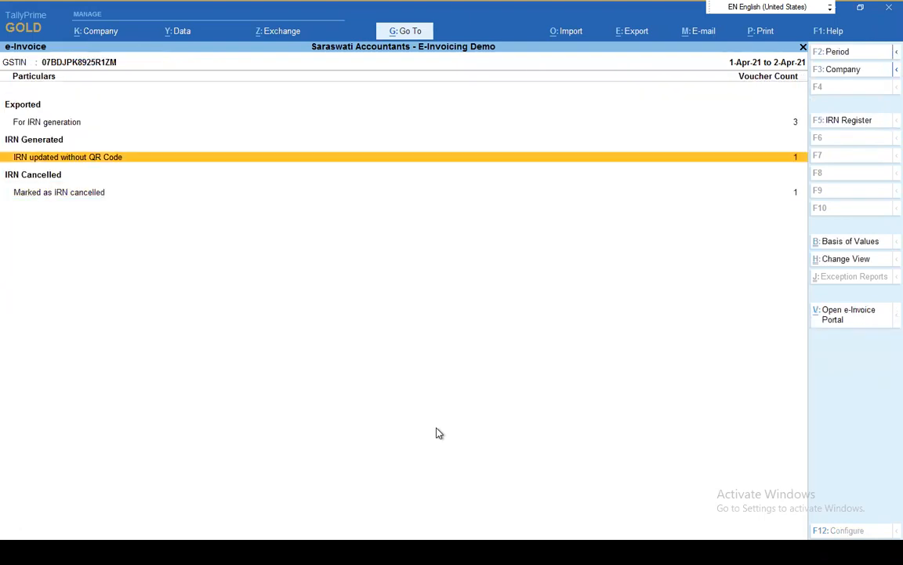
{"action": "key", "text": "Return"}
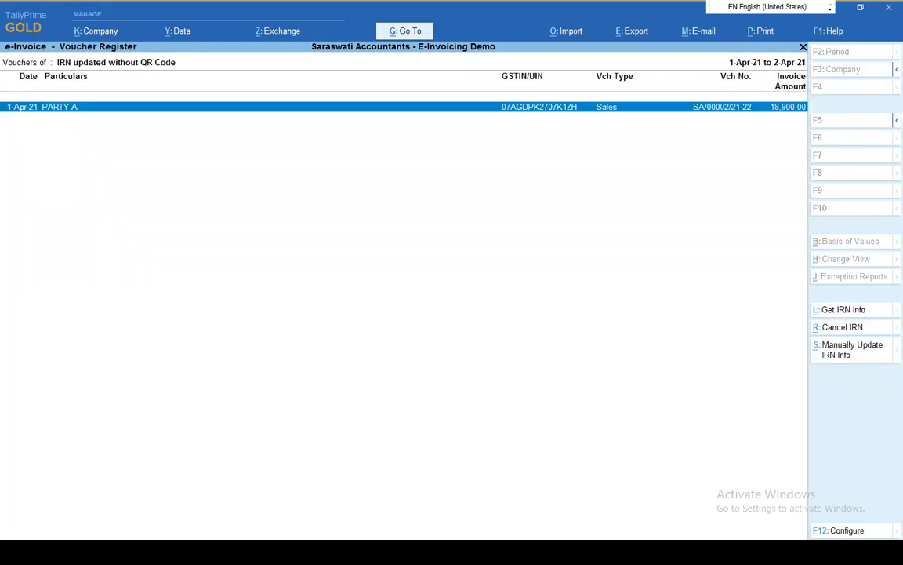
{"action": "left_click", "coordinate": [856, 327]}
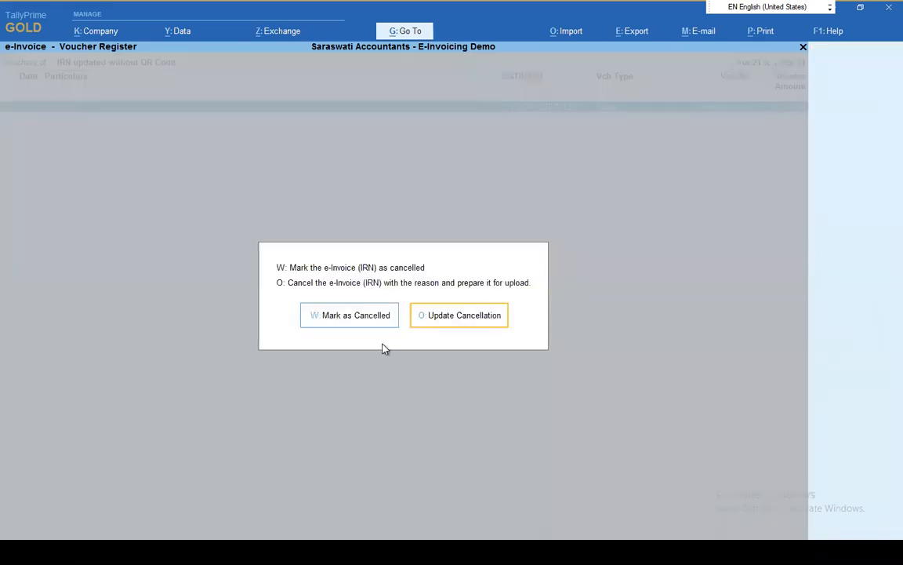
{"action": "left_click", "coordinate": [468, 316]}
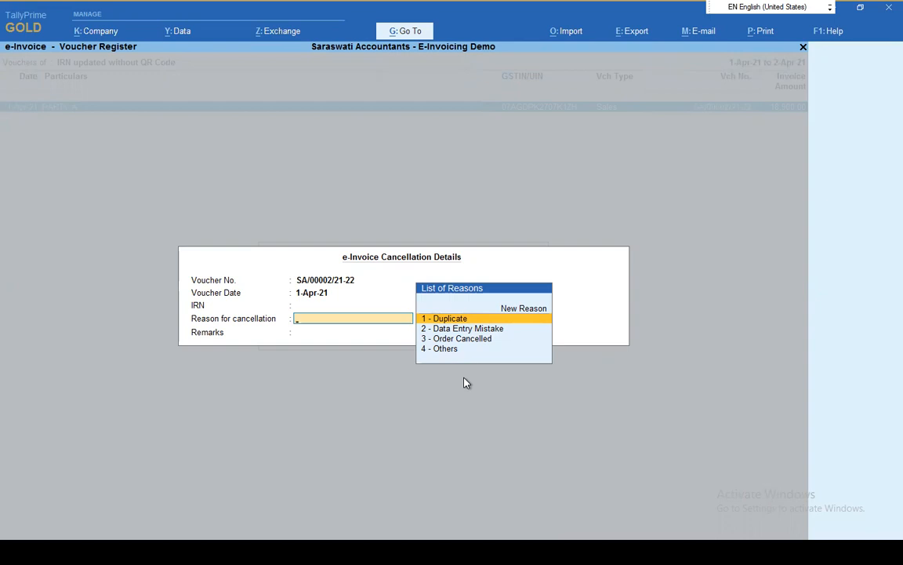
{"action": "key", "text": "Return"}
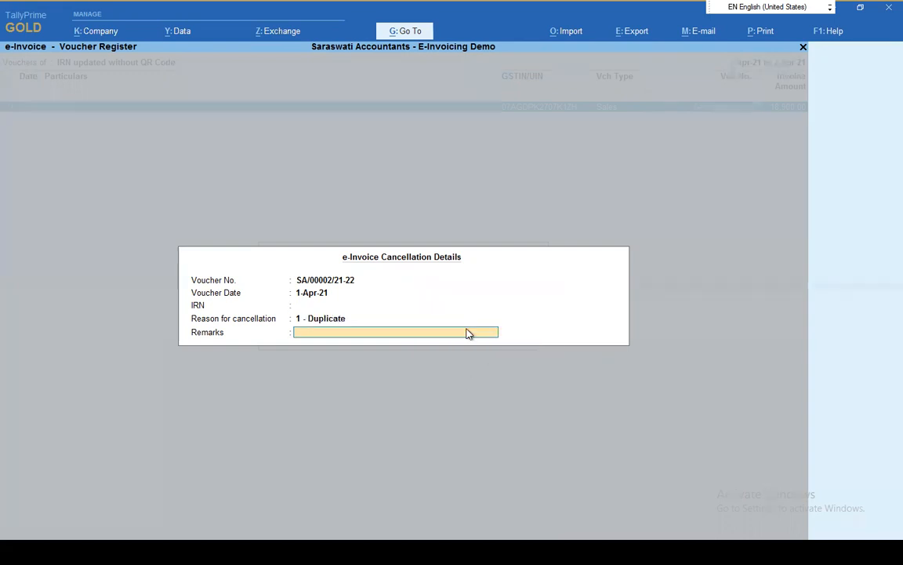
{"action": "key", "text": "Return"}
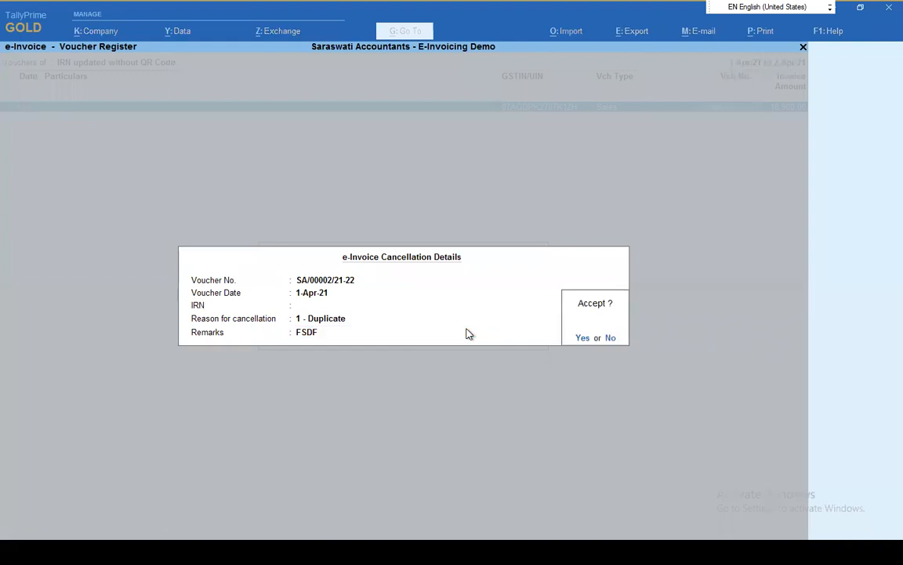
{"action": "key", "text": "Return"}
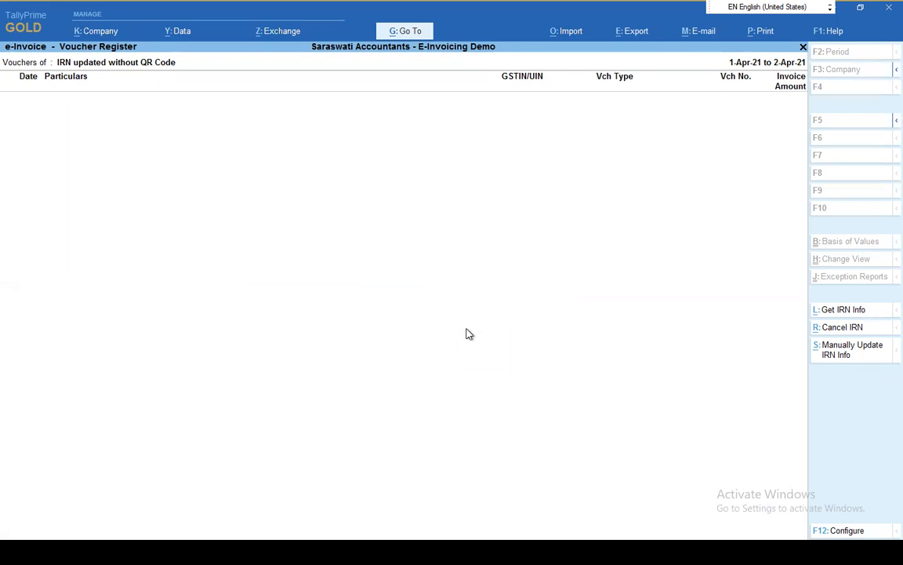
Return to the e-Invoice overview and list the vouchers exported for IRN cancellation
{"action": "key", "text": "Escape"}
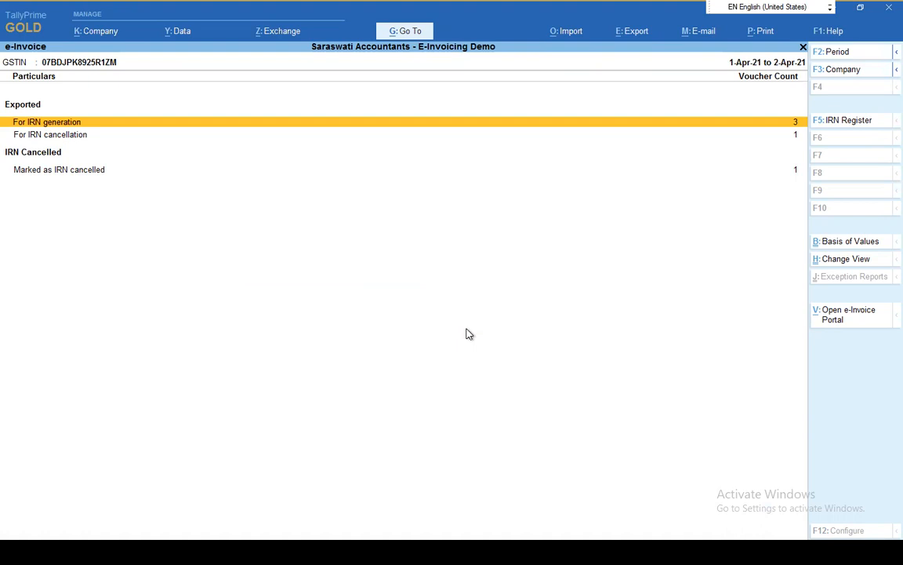
{"action": "key", "text": "Down"}
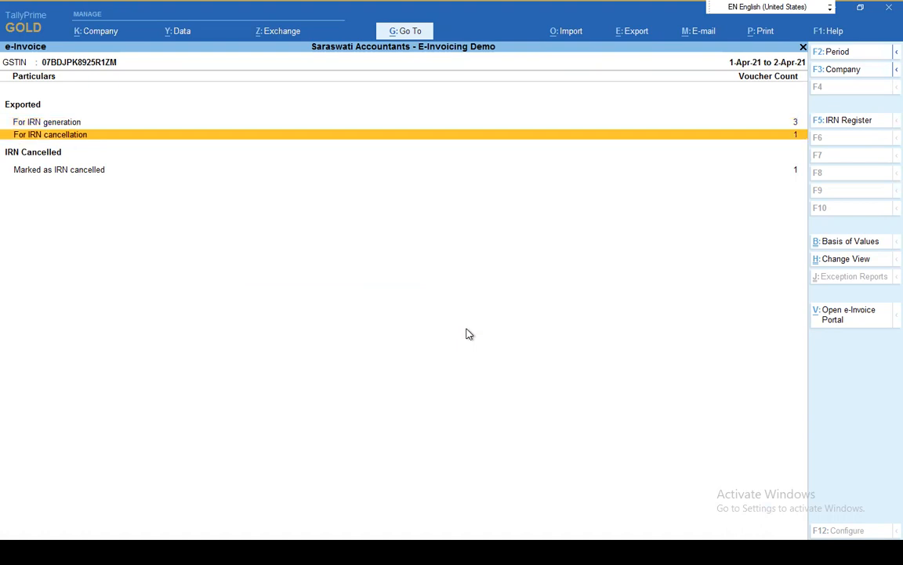
{"action": "key", "text": "Down"}
{"action": "key", "text": "Up"}
{"action": "key", "text": "Return"}
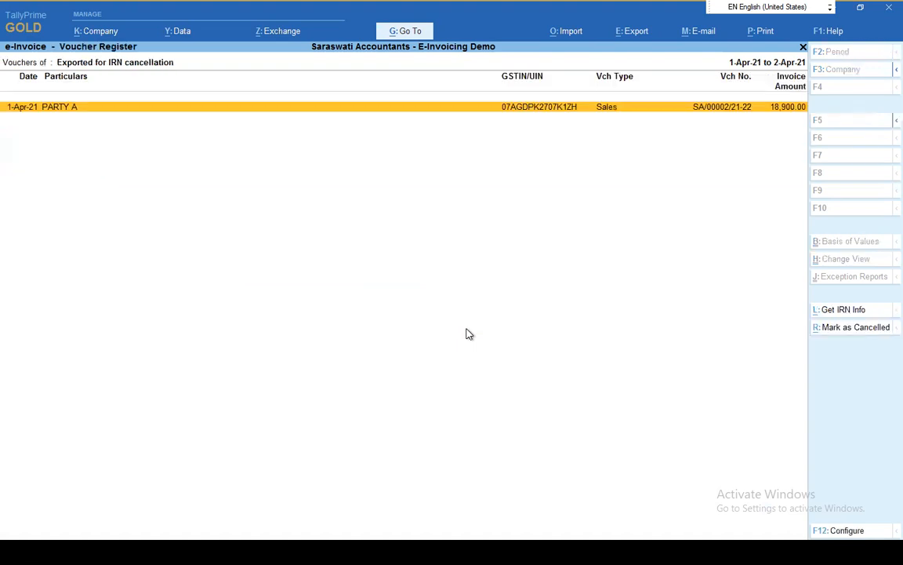
Check the Send for e-Invoicing list for pending cancellations, and return to the Gateway of Tally
{"action": "left_click", "coordinate": [271, 34]}
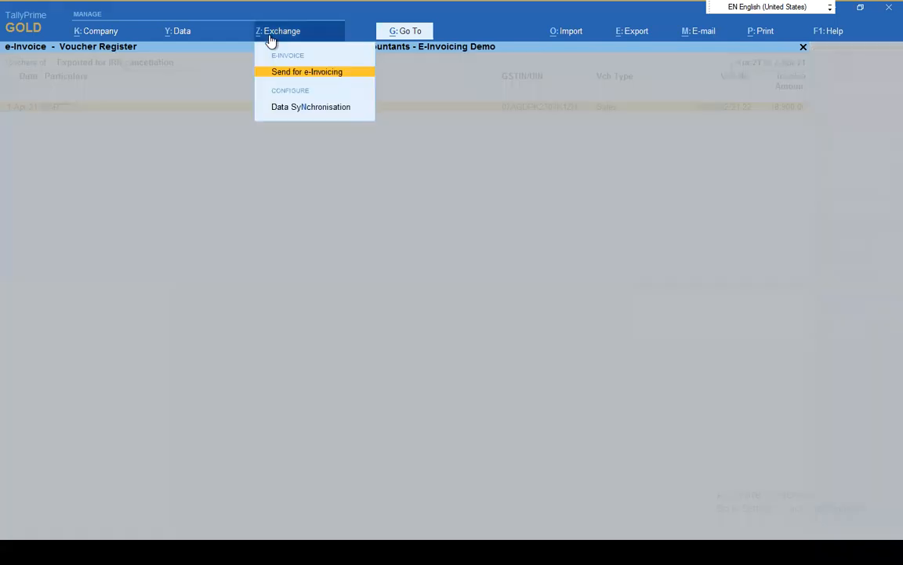
{"action": "left_click", "coordinate": [308, 73]}
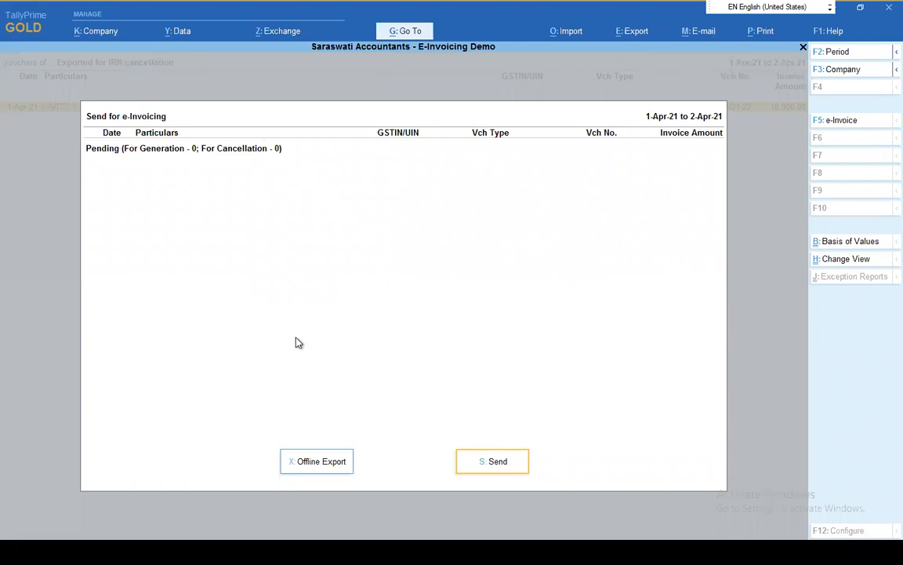
{"action": "key", "text": "Escape"}
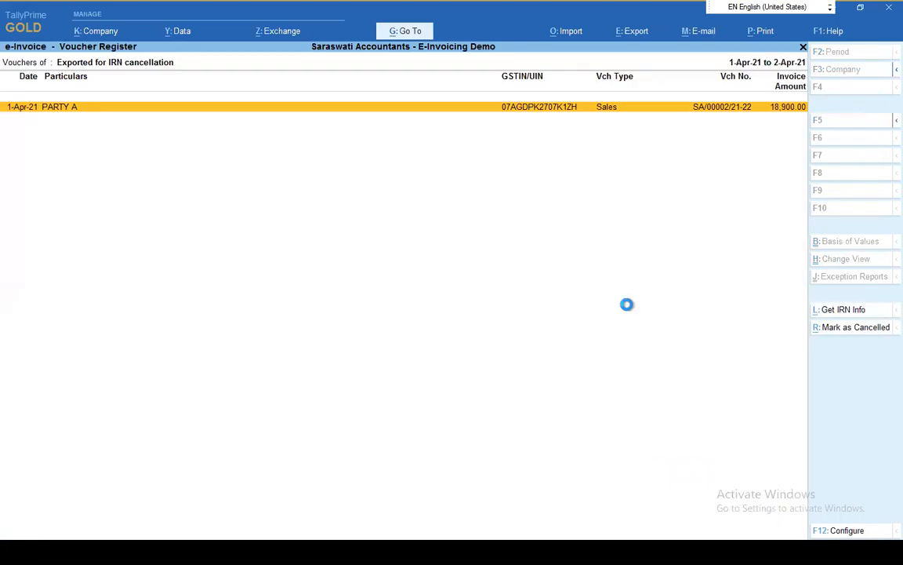
{"action": "key", "text": "Escape"}
{"action": "key", "text": "Escape"}
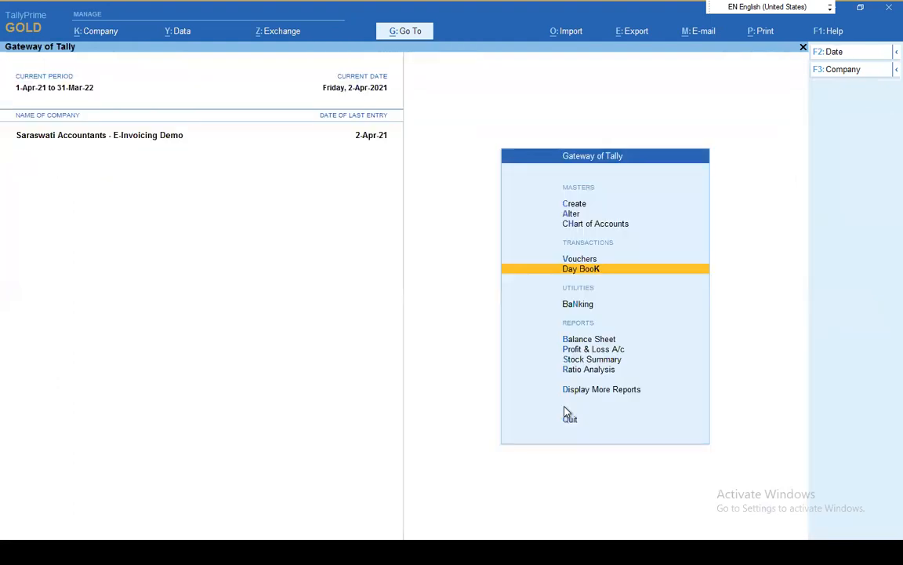